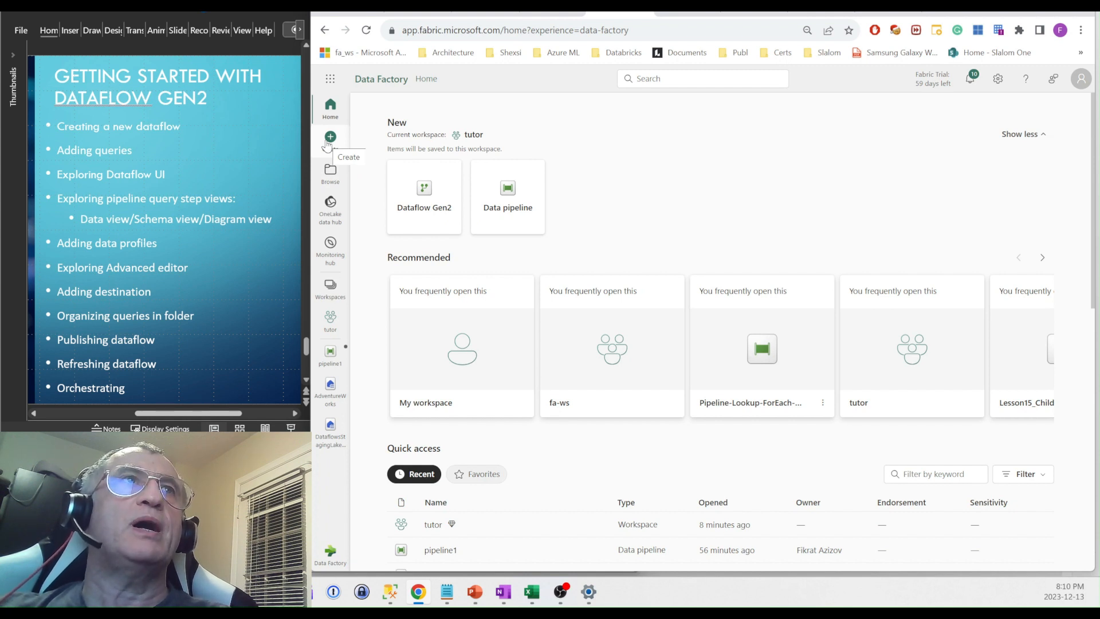
Create a new Dataflow Gen2, search the new data sources for "sql", and choose SQL Server database
{"action": "left_click", "coordinate": [433, 197]}
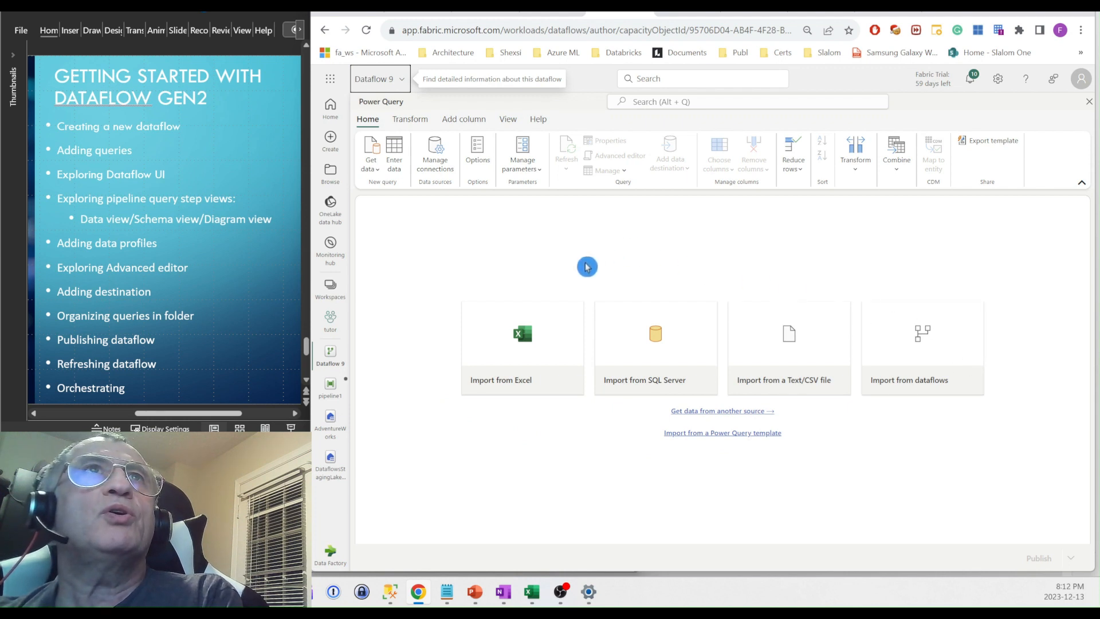
{"action": "left_click", "coordinate": [380, 171]}
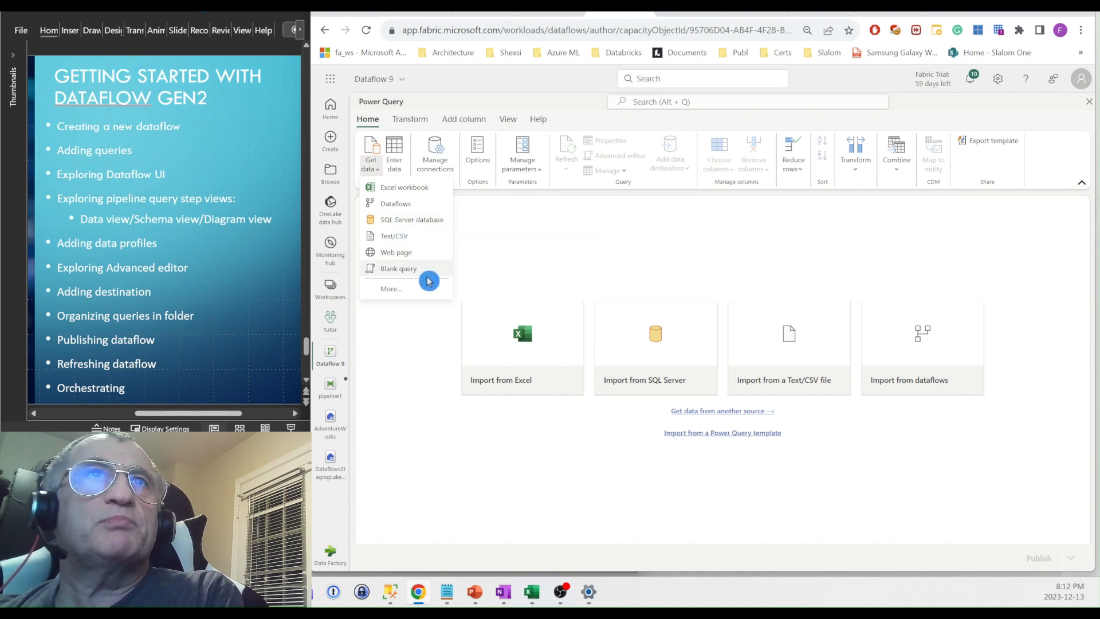
{"action": "left_click", "coordinate": [395, 289]}
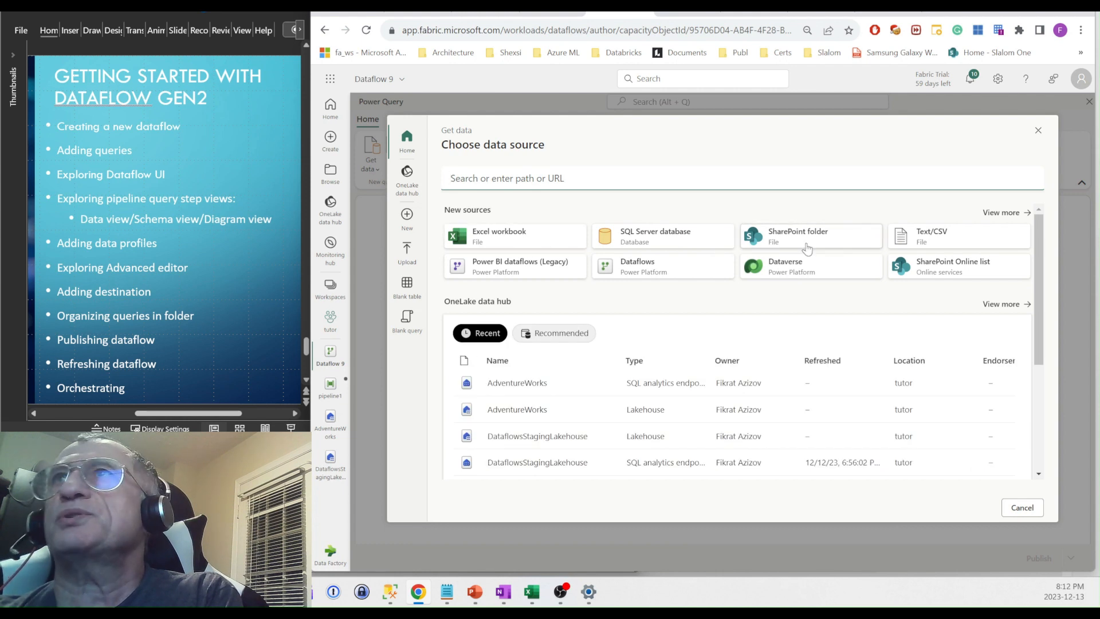
{"action": "left_click", "coordinate": [1007, 213]}
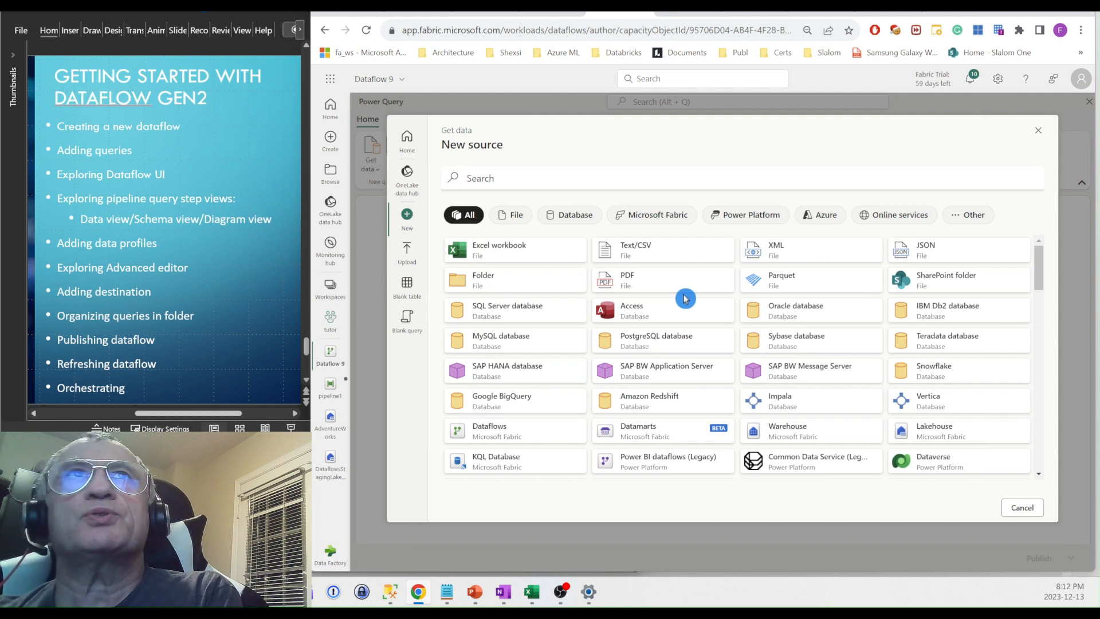
{"action": "left_click", "coordinate": [541, 178]}
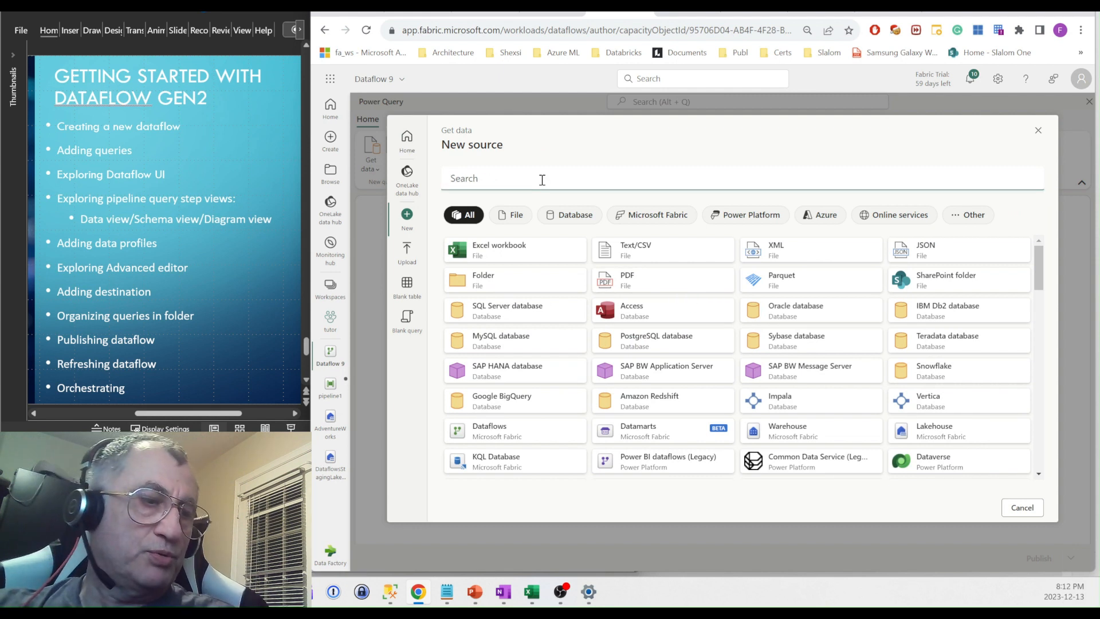
{"action": "type", "text": "sql"}
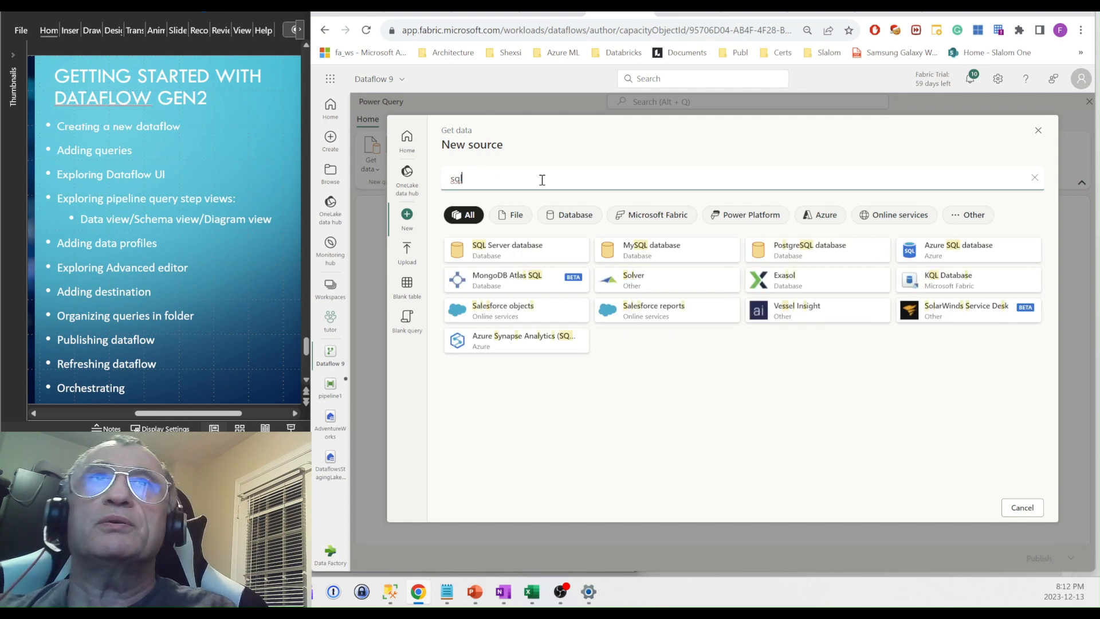
{"action": "left_click", "coordinate": [522, 256]}
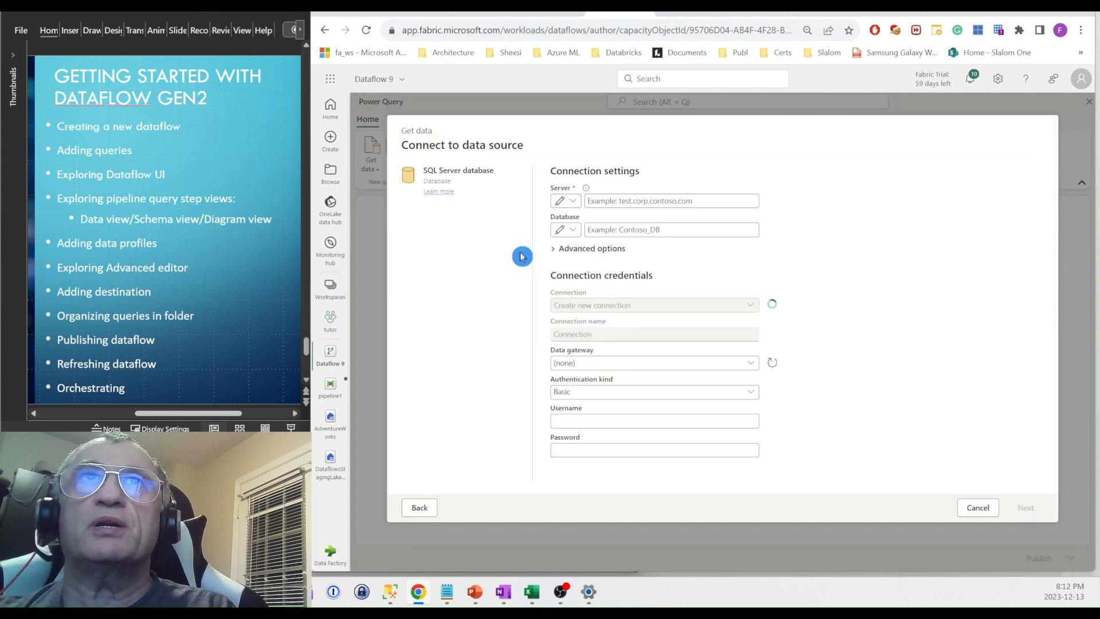
Connect to server fabric-asql.database.windows.net and database AdventureWorks using the existing connection credentials
{"action": "left_click", "coordinate": [631, 213]}
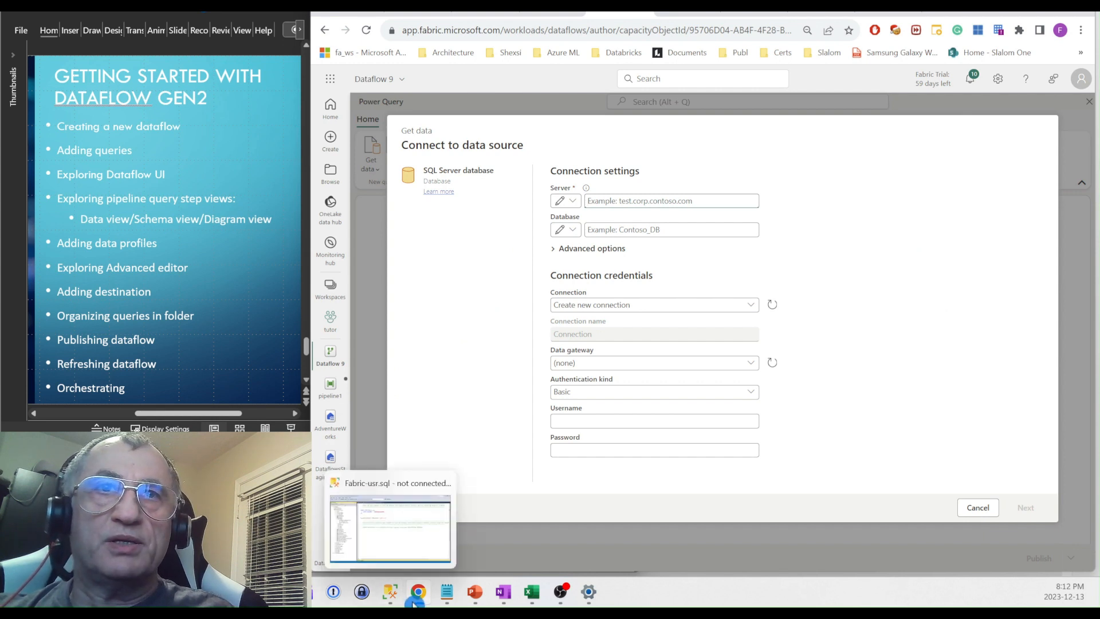
{"action": "left_click", "coordinate": [443, 597]}
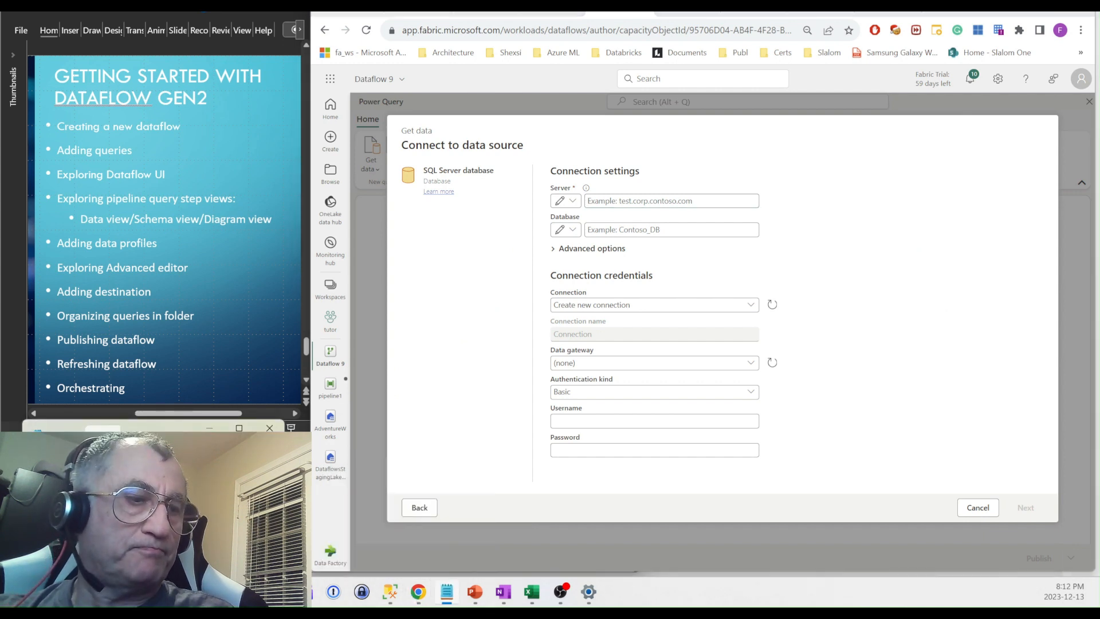
{"action": "left_click", "coordinate": [600, 203]}
{"action": "type", "text": "fabric-asql.database.windows.net"}
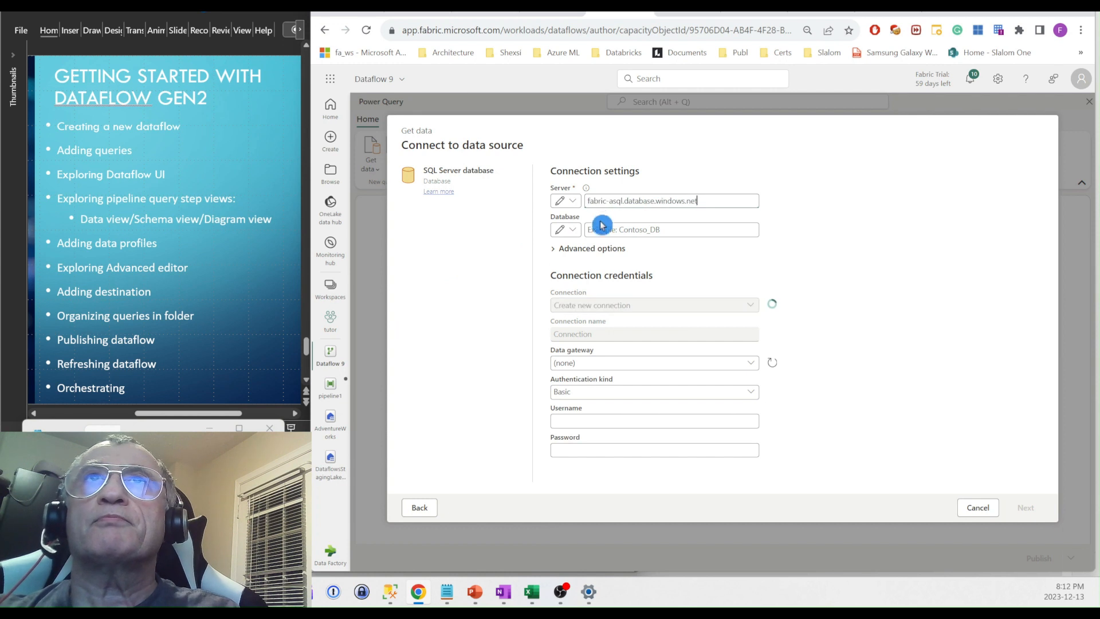
{"action": "left_click", "coordinate": [602, 226]}
{"action": "type", "text": "Ad"}
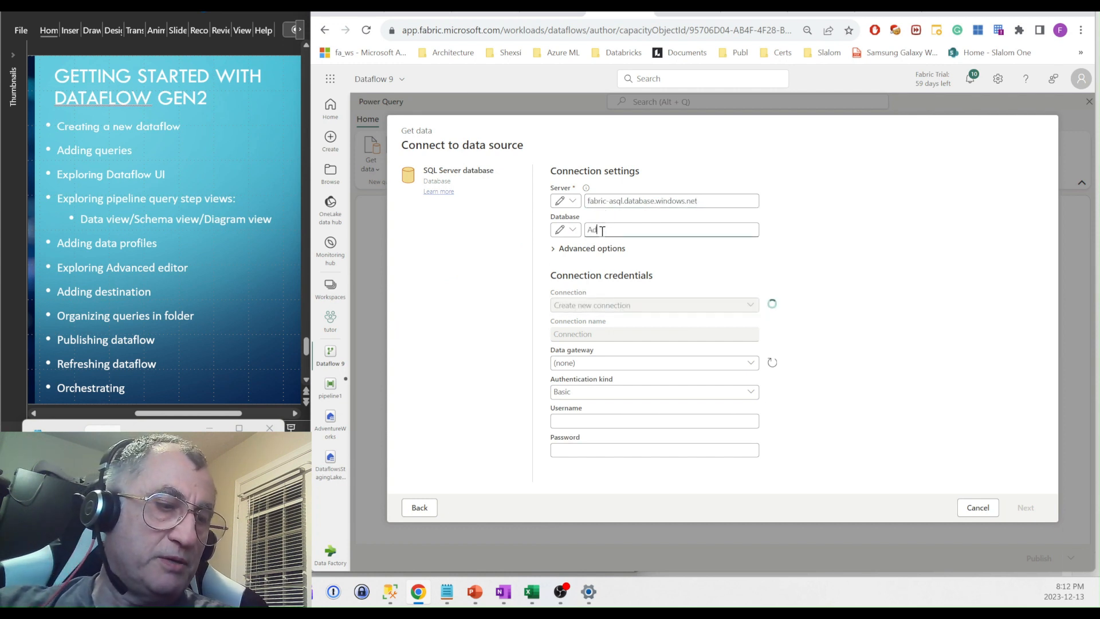
{"action": "type", "text": "ven"}
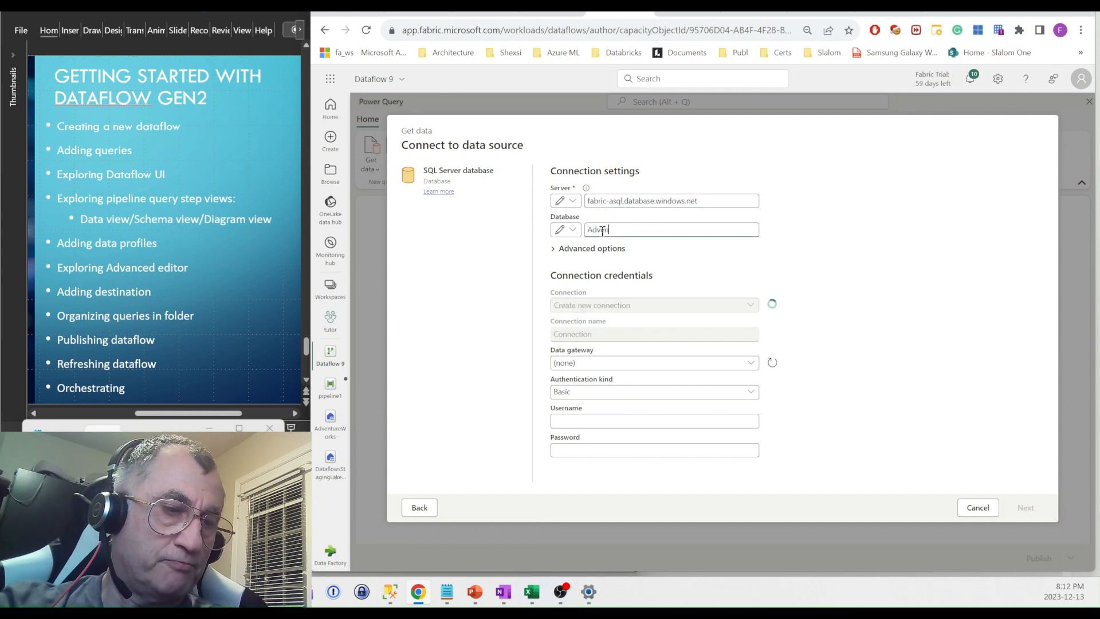
{"action": "type", "text": "tureWorks"}
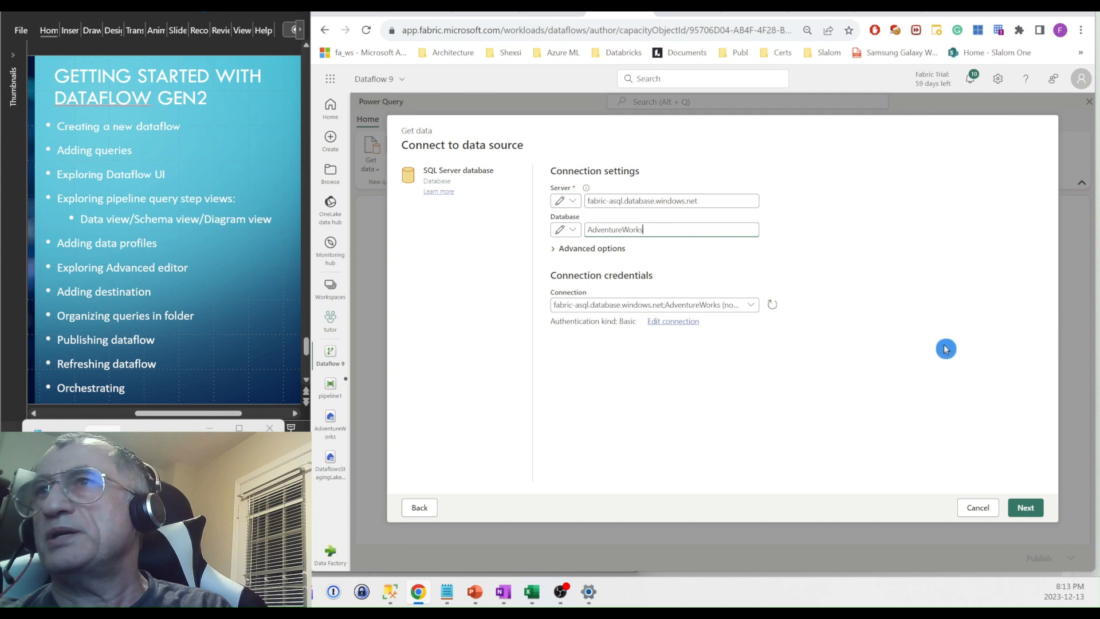
{"action": "left_click", "coordinate": [1024, 509]}
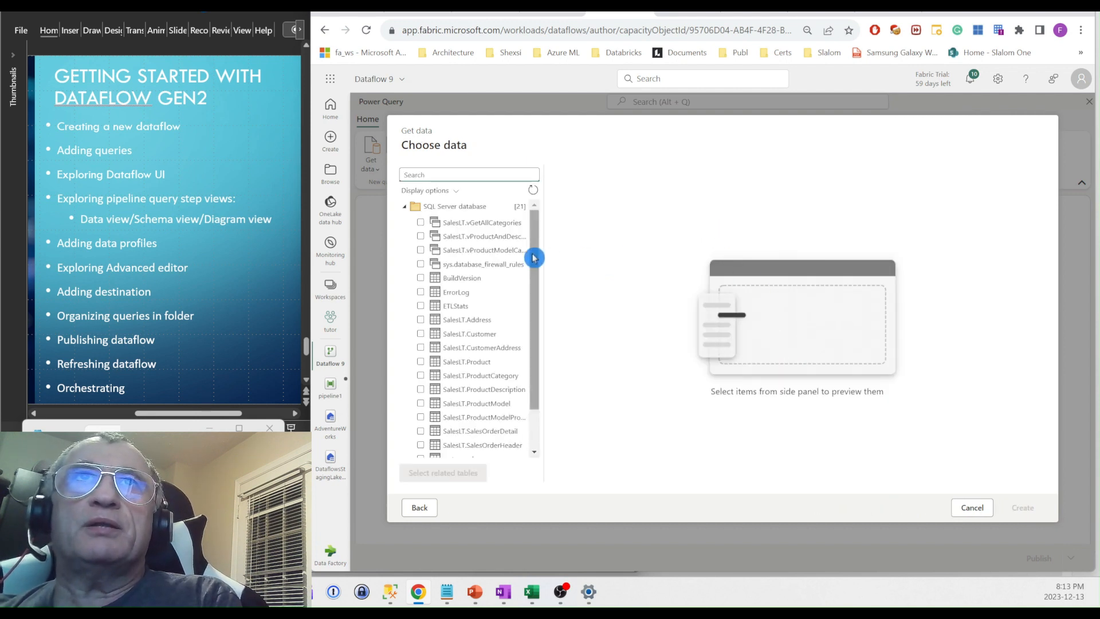
Create queries from the SalesLT.Address and SalesLT.Customer tables
{"action": "left_click_drag", "start_coordinate": [534, 250], "coordinate": [536, 294]}
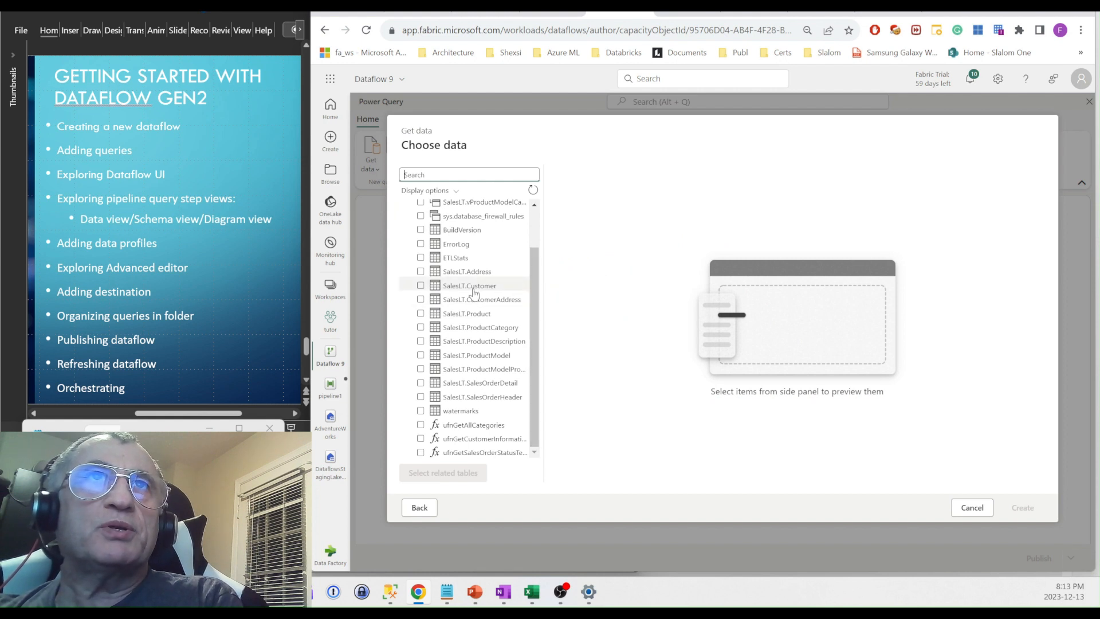
{"action": "left_click", "coordinate": [421, 271]}
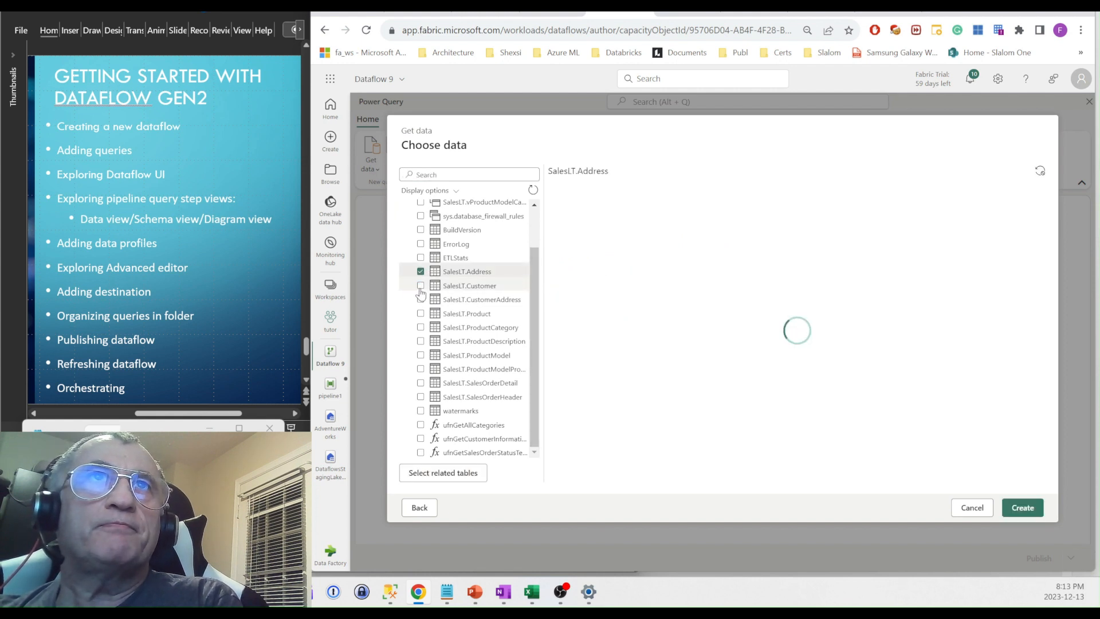
{"action": "left_click", "coordinate": [421, 285]}
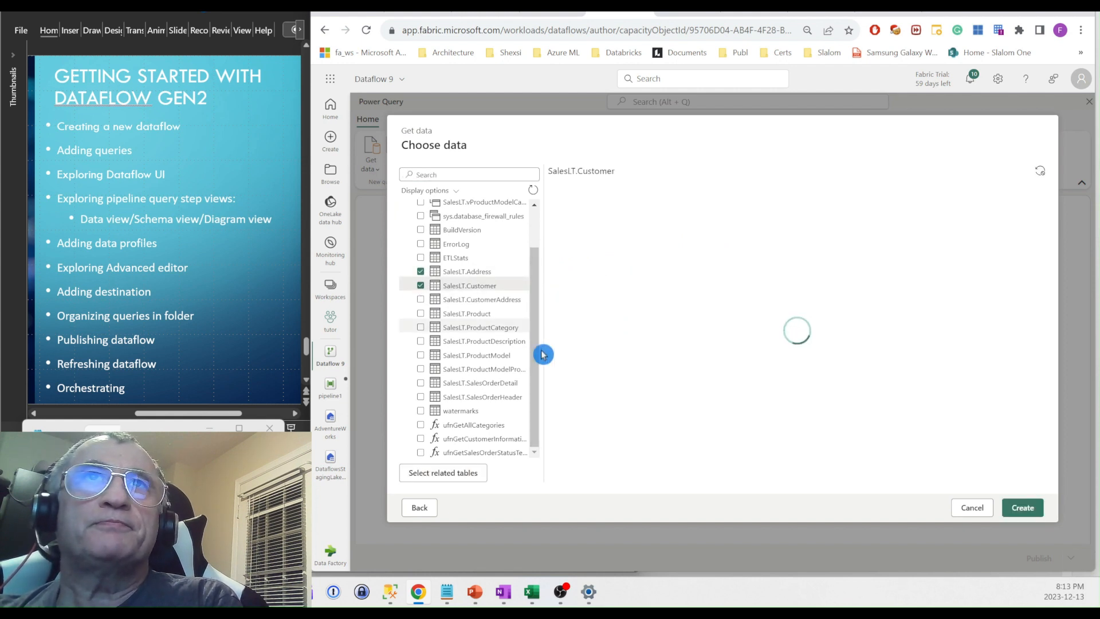
{"action": "left_click", "coordinate": [1024, 507]}
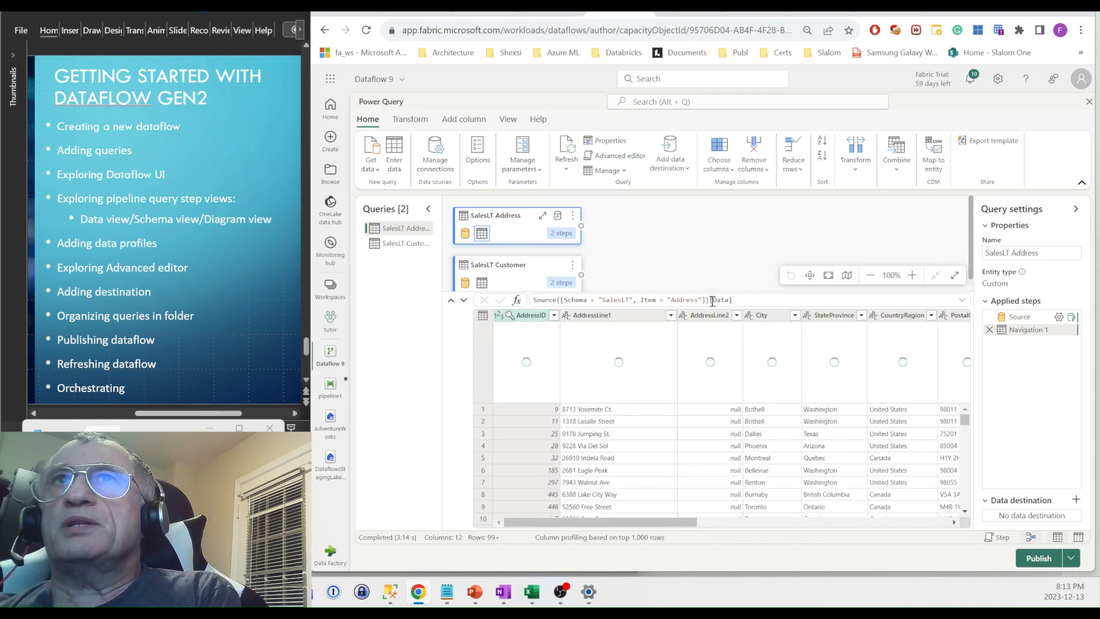
Enlarge the diagram area and inspect the SalesLT Customer query's Source step and the SalesLT Address query's data
{"action": "left_click_drag", "start_coordinate": [714, 289], "coordinate": [714, 341]}
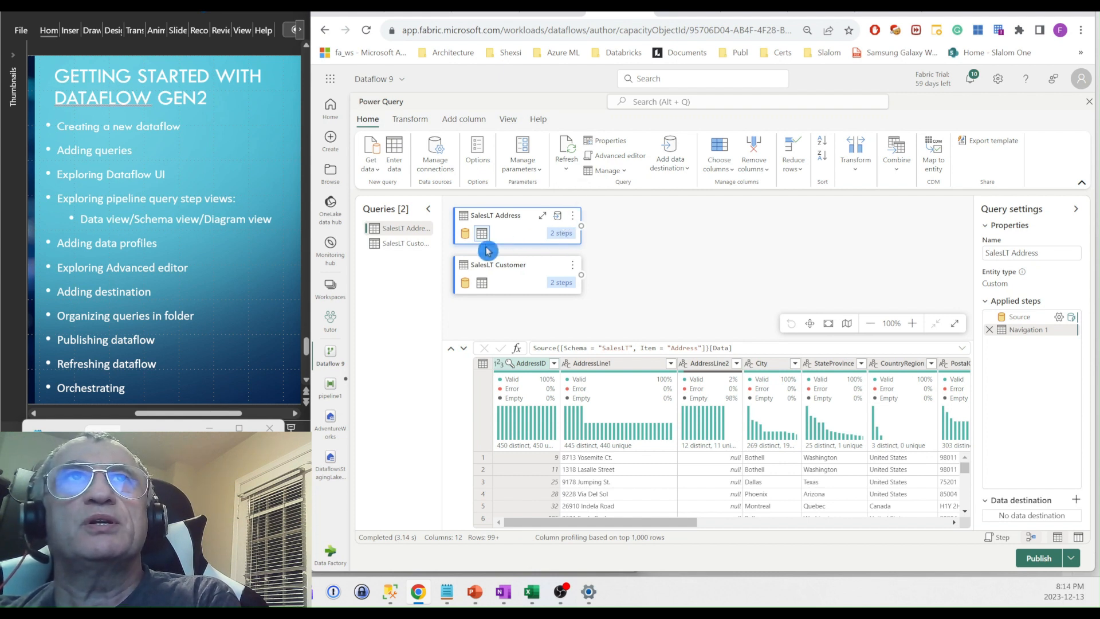
{"action": "left_click", "coordinate": [514, 238]}
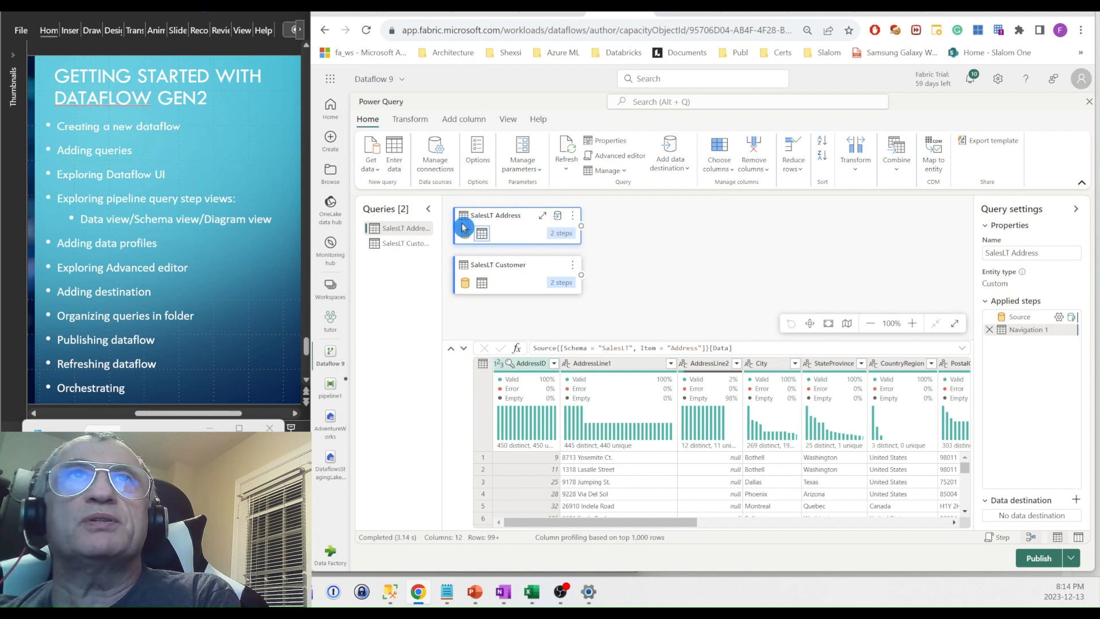
{"action": "left_click", "coordinate": [399, 247]}
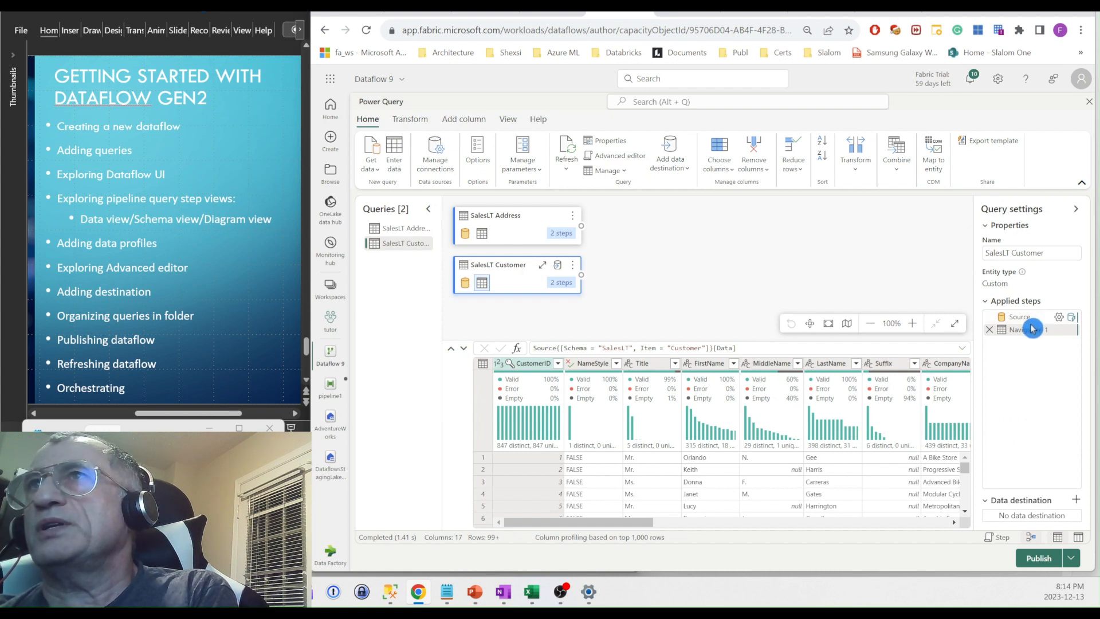
{"action": "mouse_move", "coordinate": [1020, 320]}
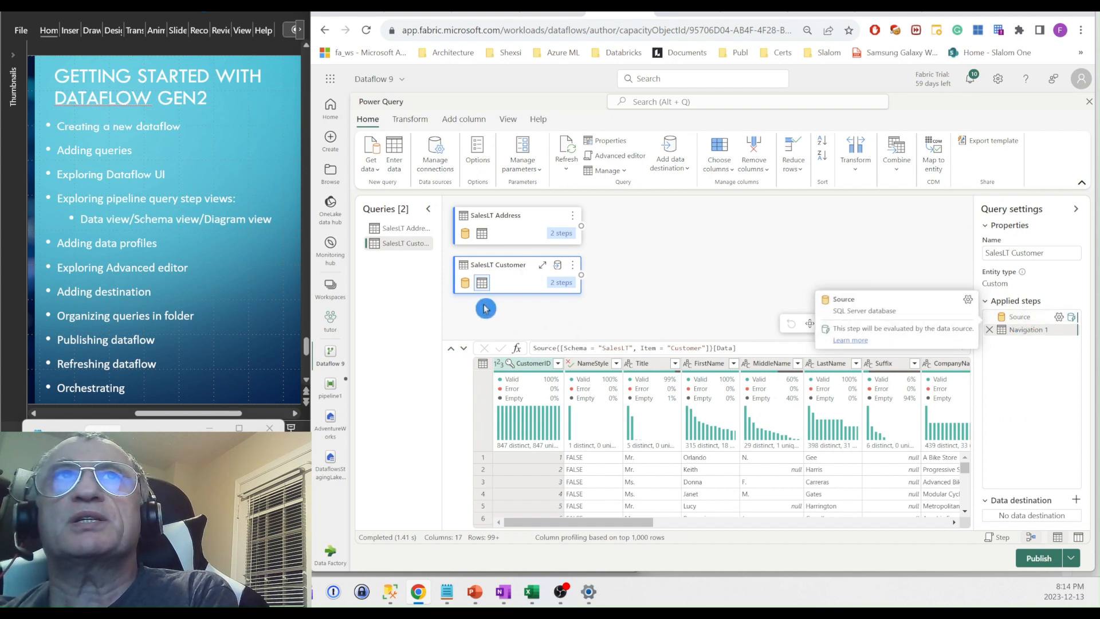
{"action": "left_click", "coordinate": [1025, 322]}
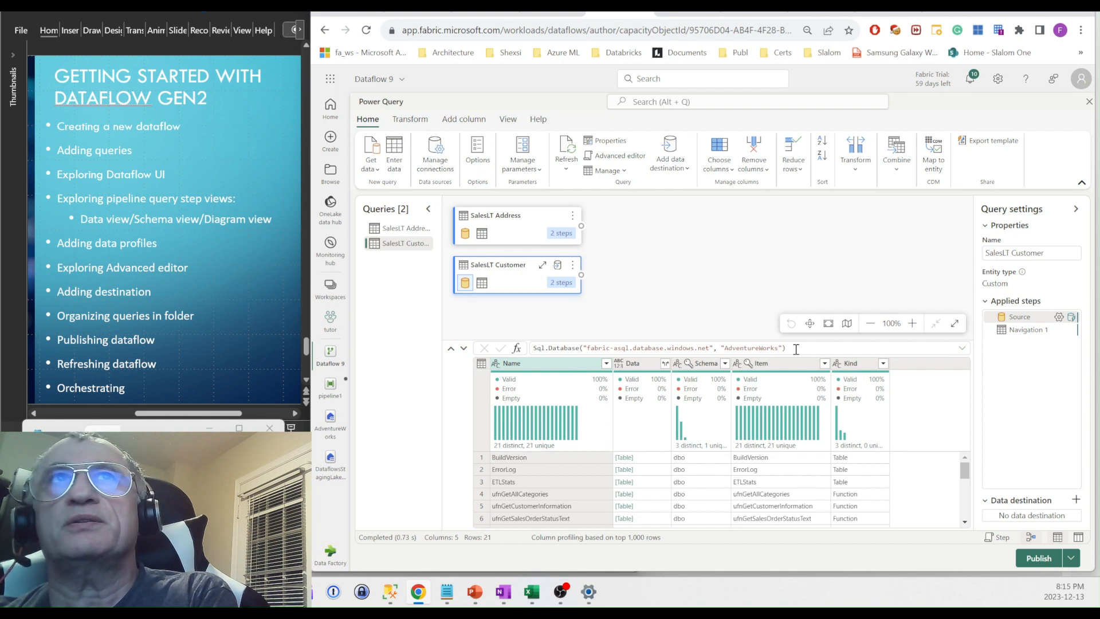
{"action": "left_click", "coordinate": [481, 235]}
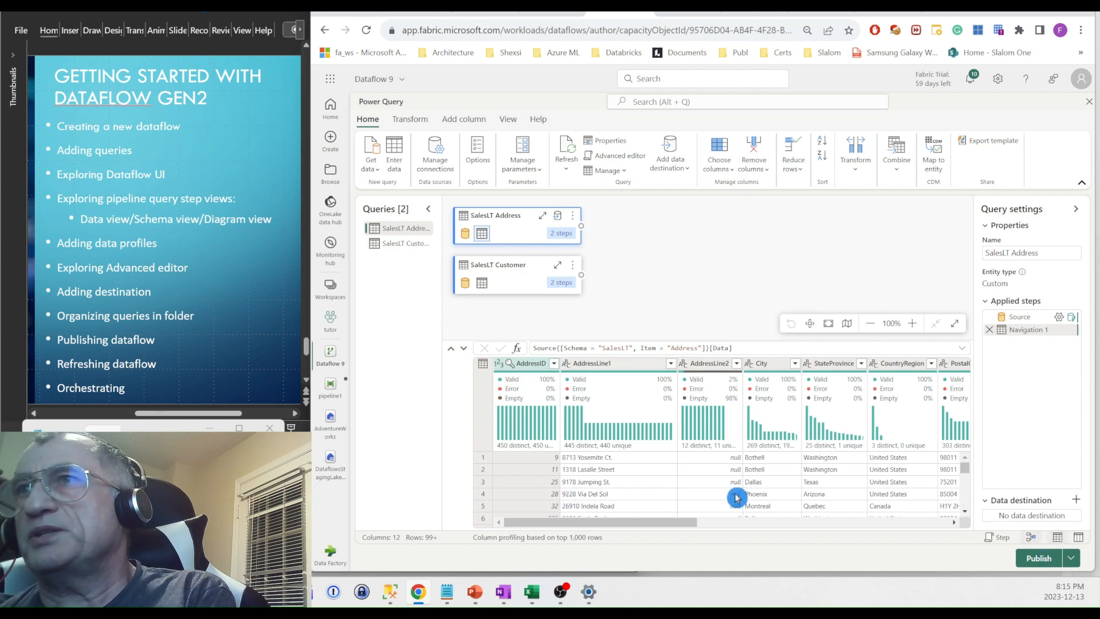
Show the SalesLT Address query in schema view, toggle the diagram view off and on, and return to data view
{"action": "left_click", "coordinate": [1079, 539]}
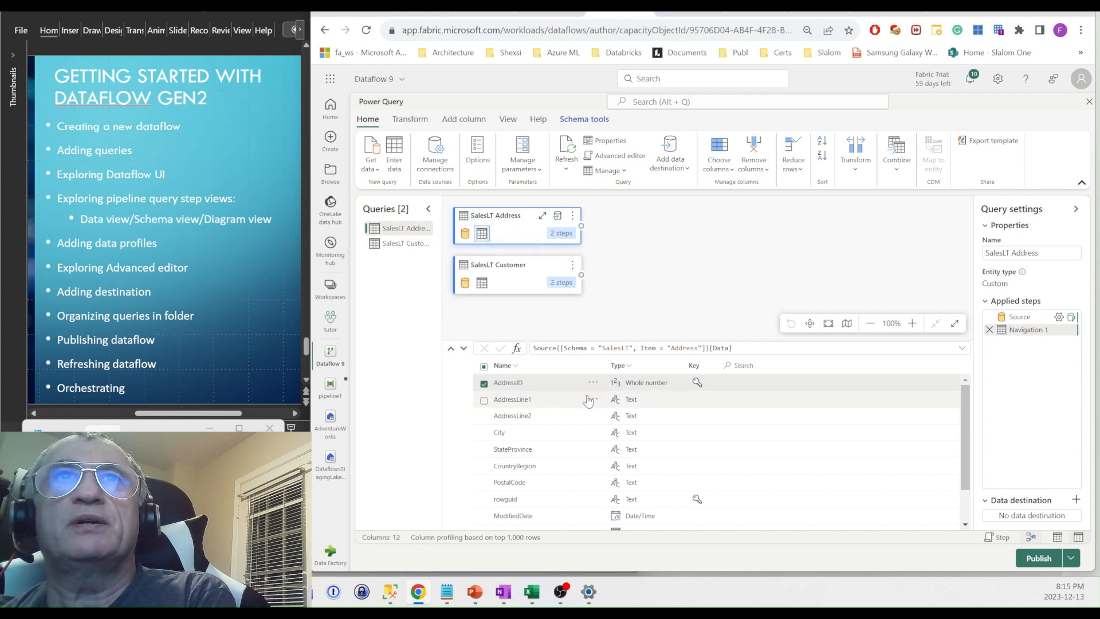
{"action": "left_click", "coordinate": [530, 315]}
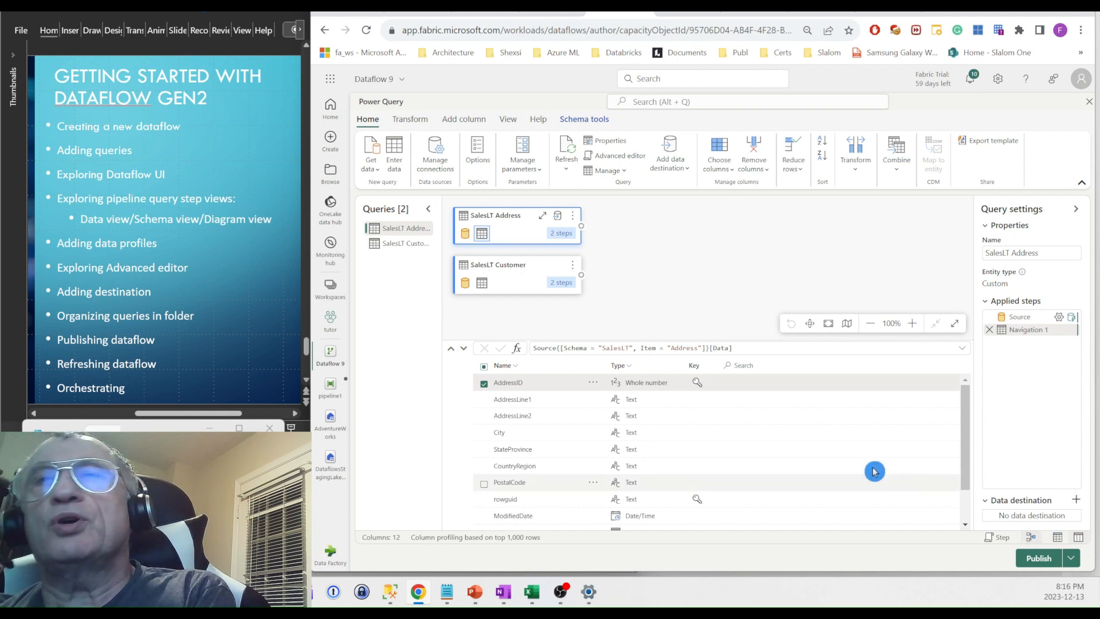
{"action": "left_click", "coordinate": [1032, 539]}
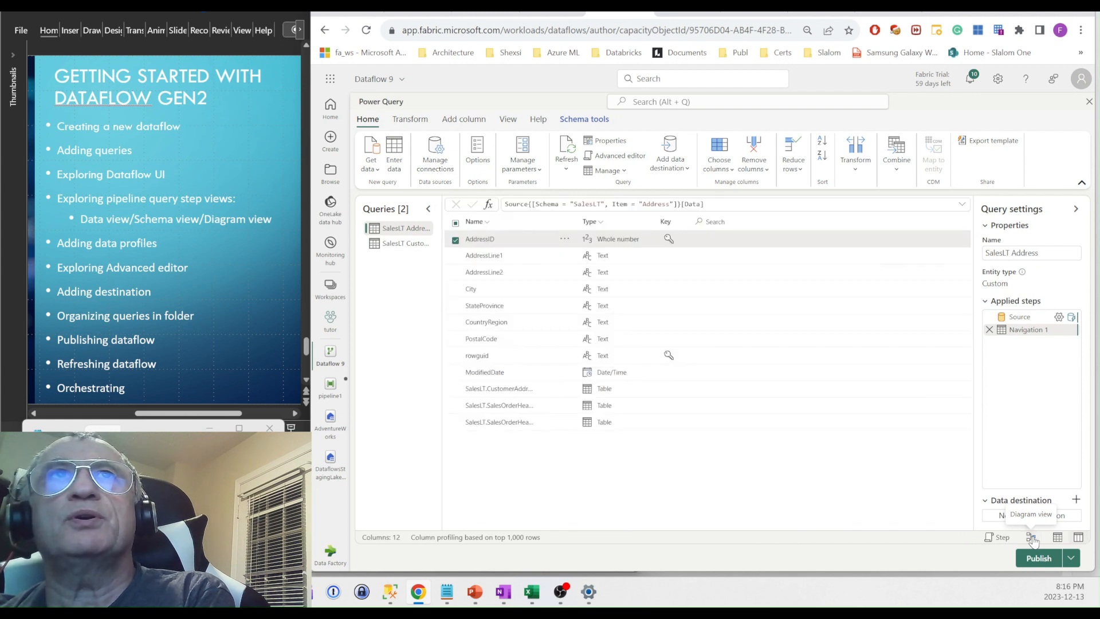
{"action": "left_click", "coordinate": [1033, 539]}
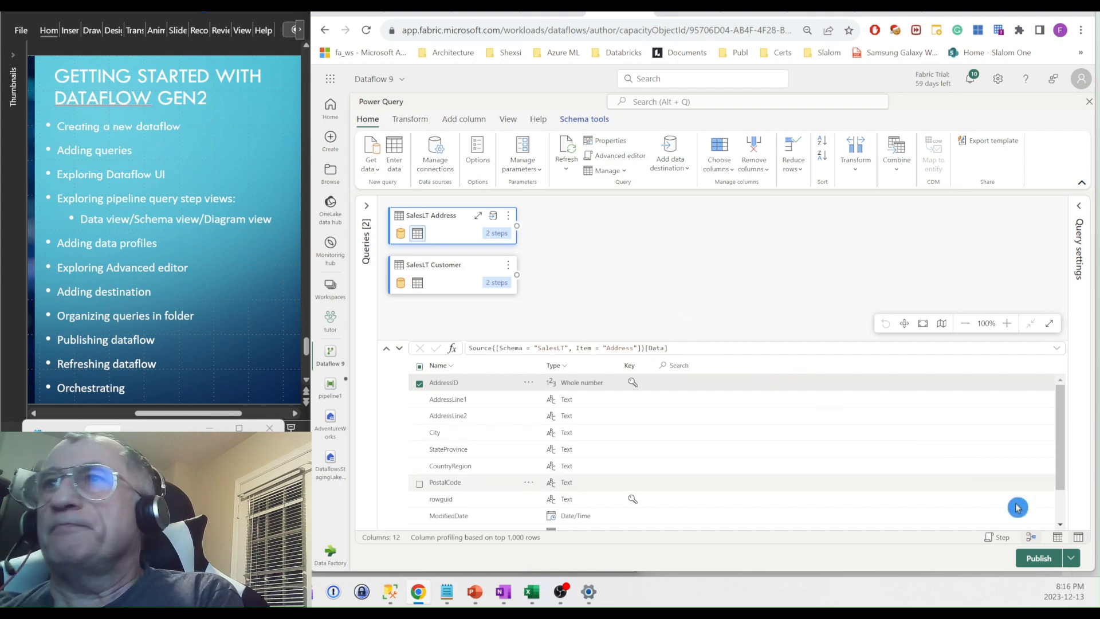
{"action": "left_click", "coordinate": [1057, 537]}
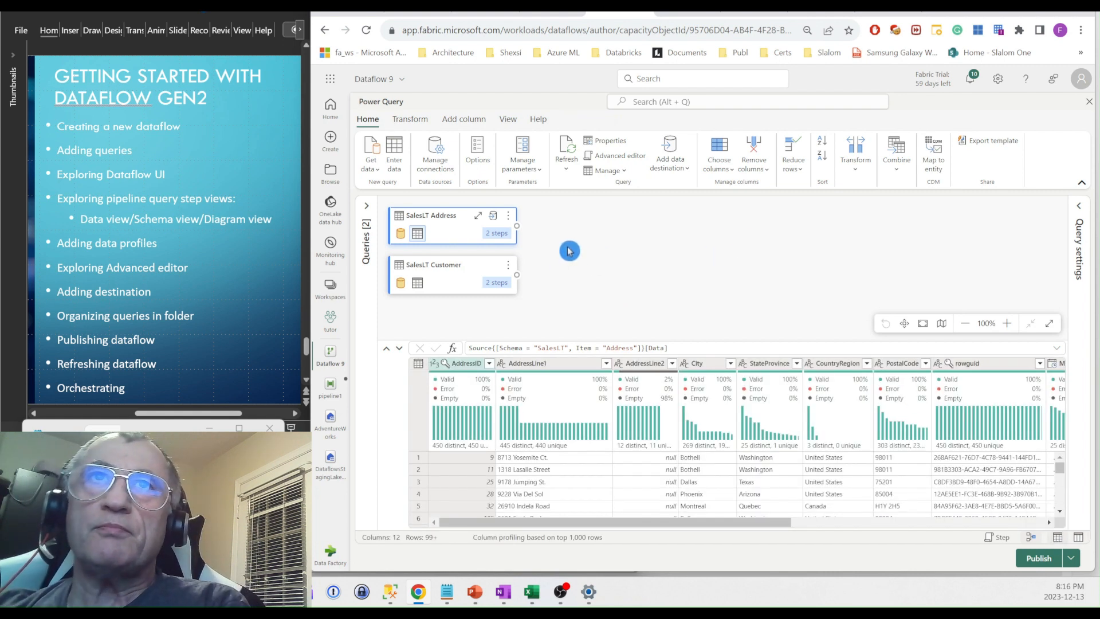
Disable the column profile for the data preview in the global general options
{"action": "mouse_move", "coordinate": [498, 416]}
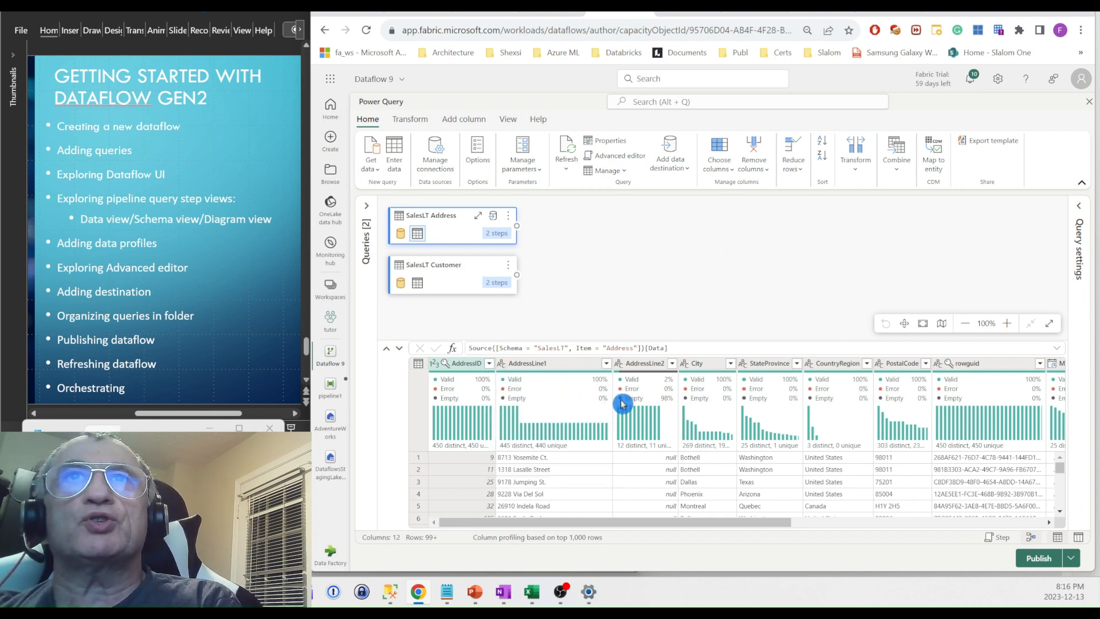
{"action": "mouse_move", "coordinate": [623, 404]}
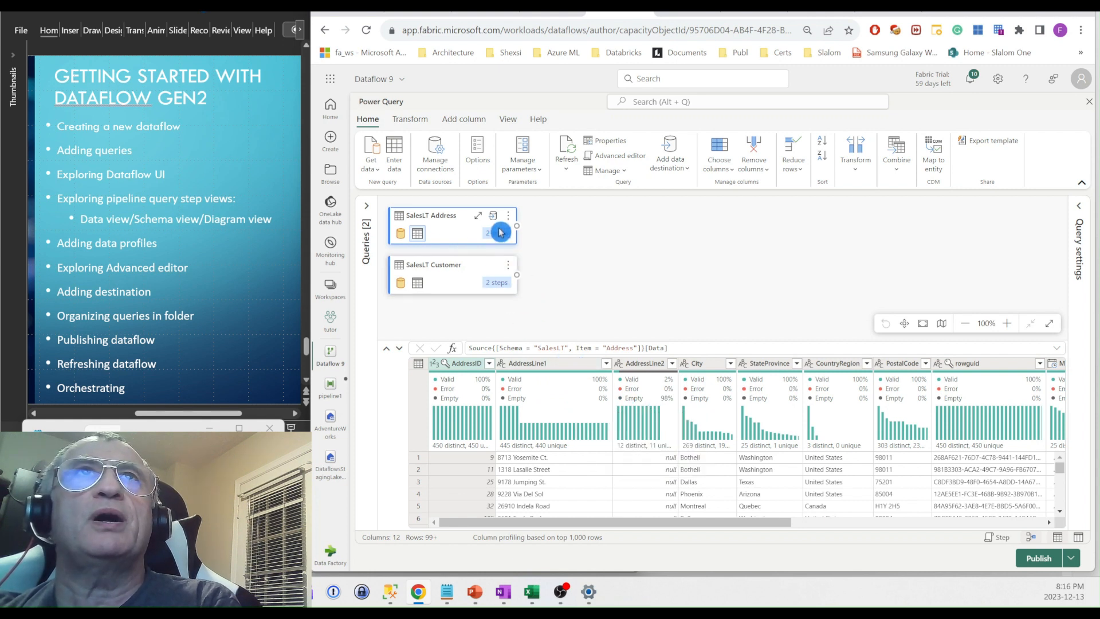
{"action": "left_click", "coordinate": [475, 152]}
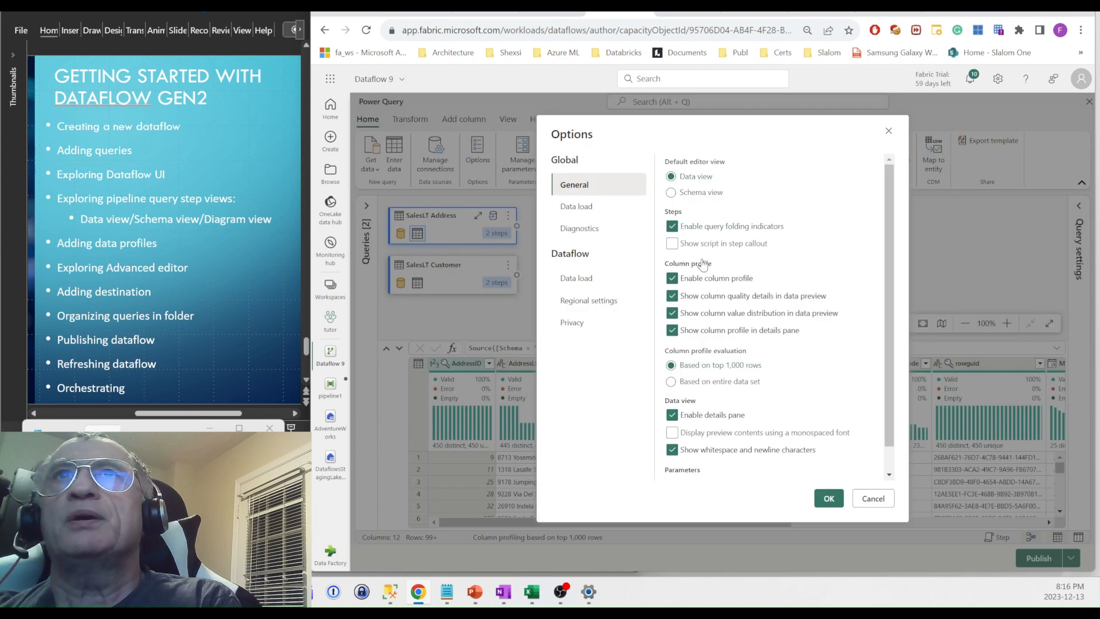
{"action": "left_click", "coordinate": [672, 279]}
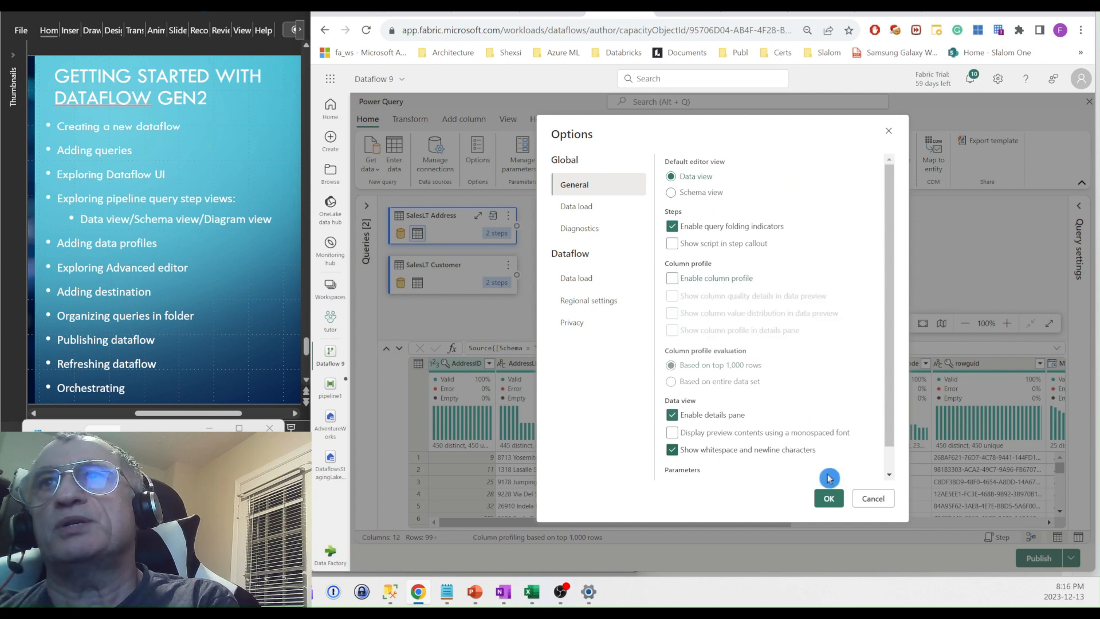
{"action": "left_click", "coordinate": [829, 499]}
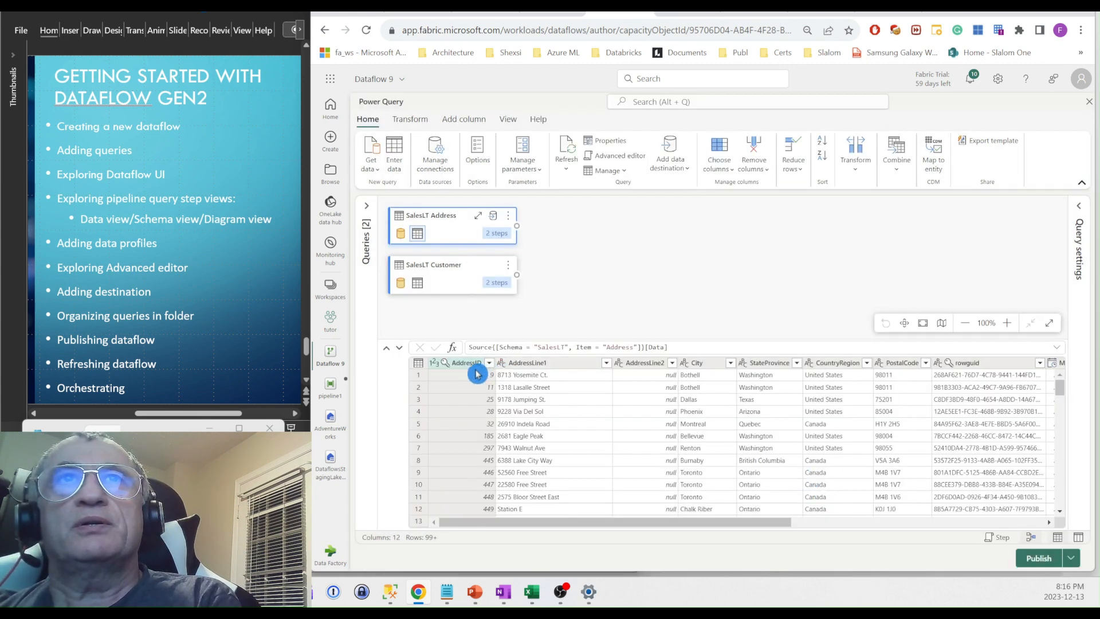
Enable the column profile in the global general options and enlarge the data preview area
{"action": "left_click", "coordinate": [478, 157]}
{"action": "left_click", "coordinate": [672, 278]}
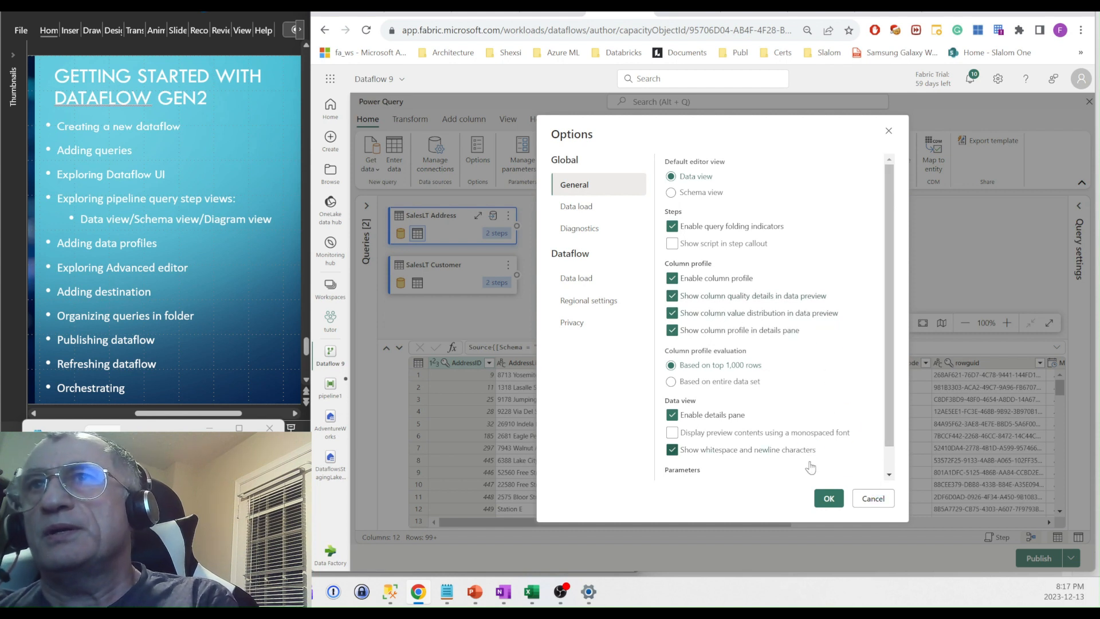
{"action": "left_click", "coordinate": [829, 499]}
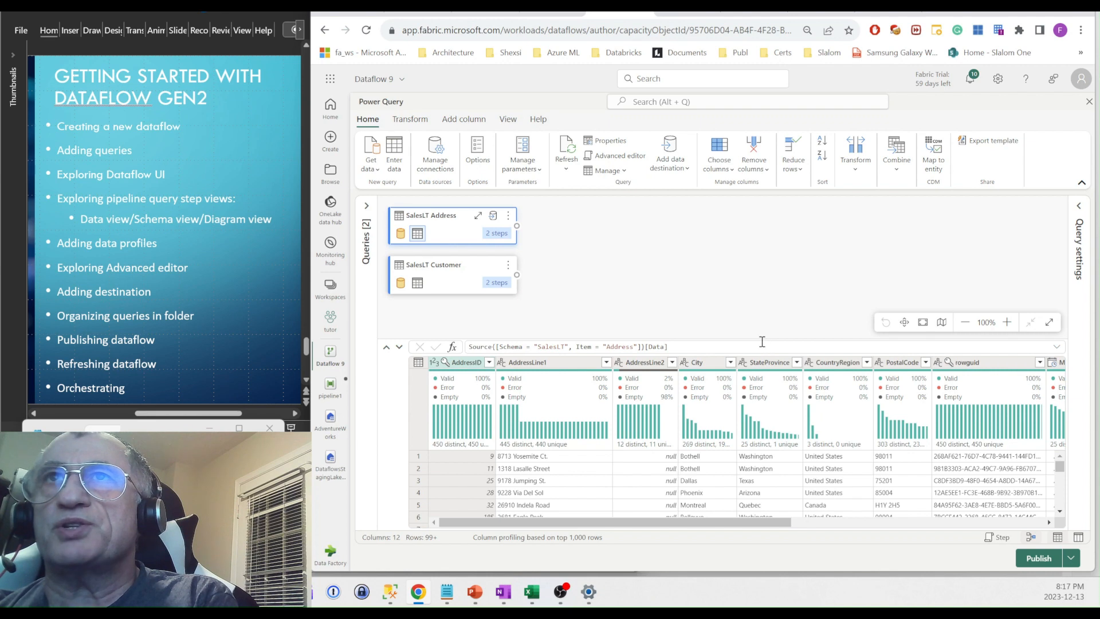
{"action": "left_click_drag", "start_coordinate": [761, 339], "coordinate": [740, 249]}
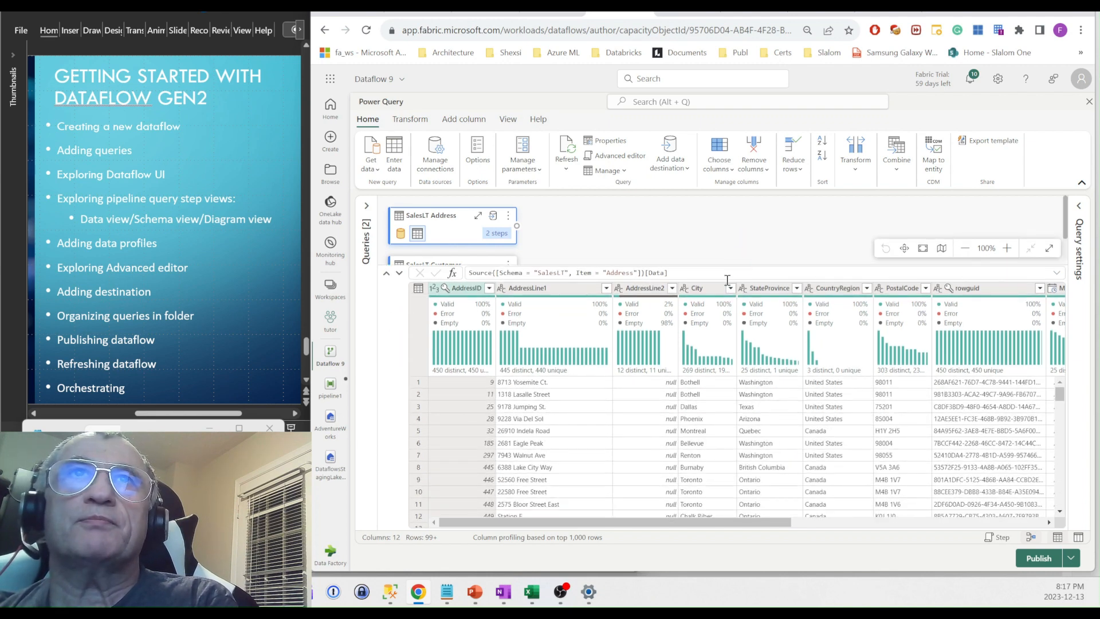
Examine the AddressLine1 column's quality details, profile statistics and value distribution in the SalesLT Address query
{"action": "mouse_move", "coordinate": [696, 377]}
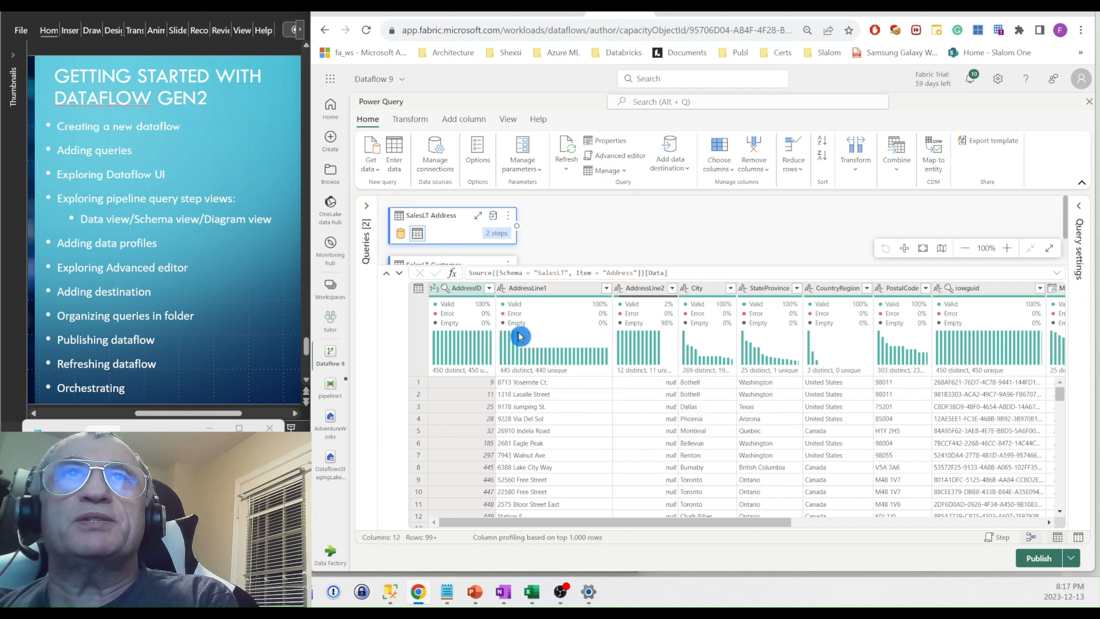
{"action": "mouse_move", "coordinate": [524, 311]}
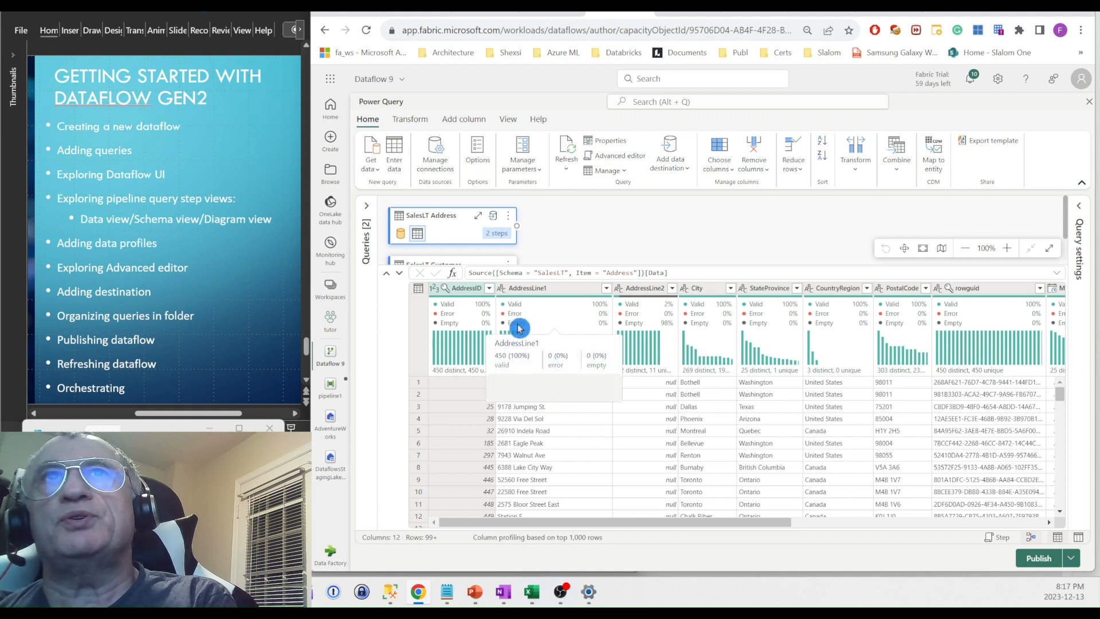
{"action": "mouse_move", "coordinate": [628, 369]}
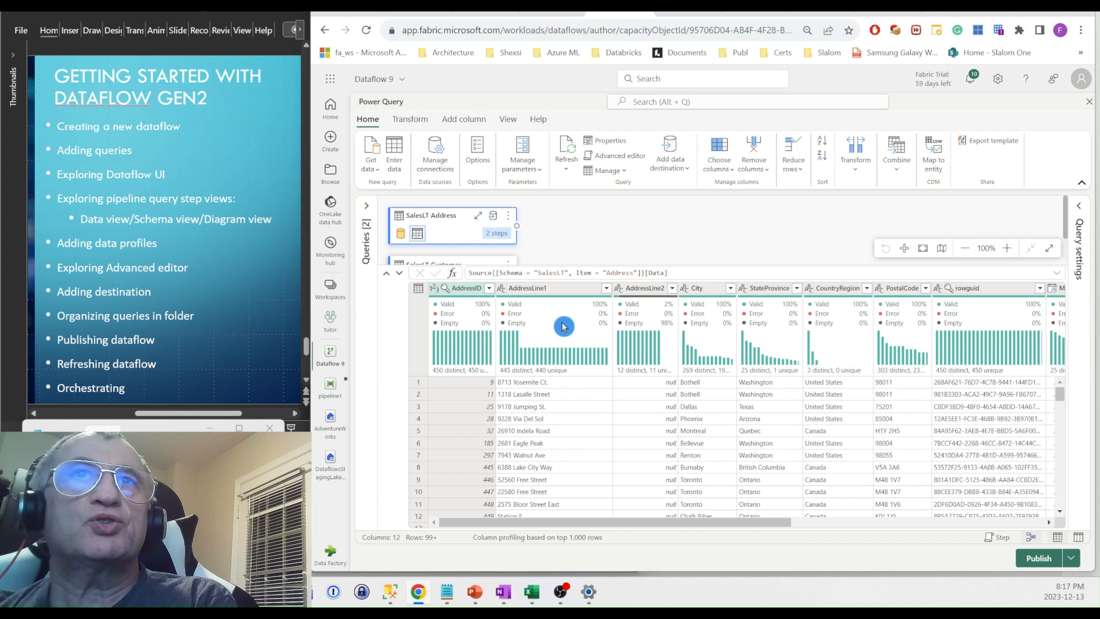
{"action": "mouse_move", "coordinate": [564, 329]}
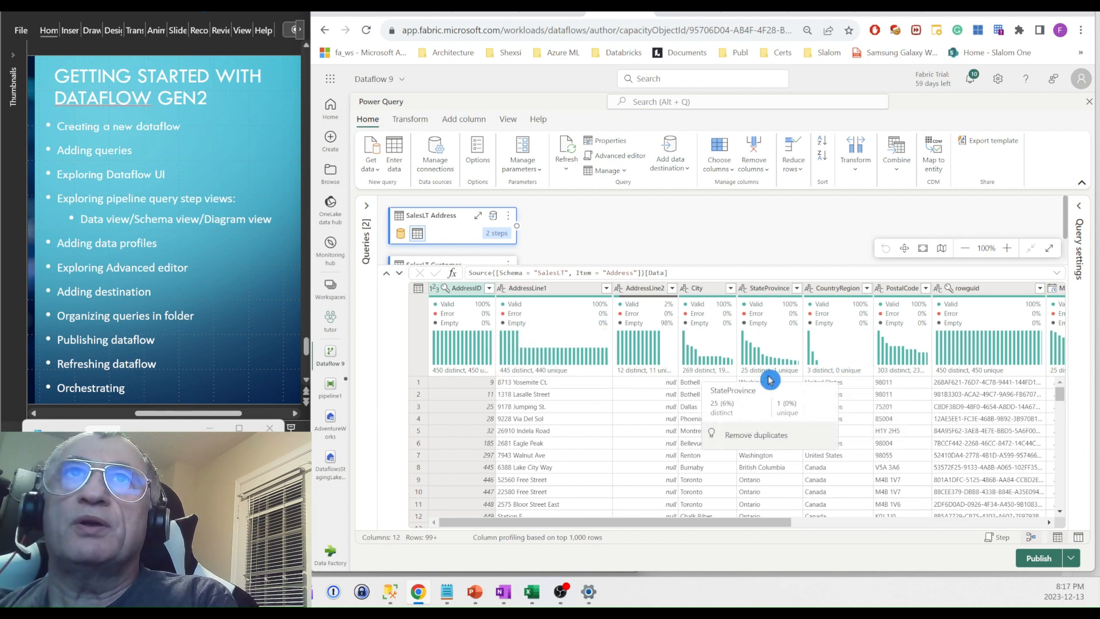
{"action": "left_click", "coordinate": [553, 295]}
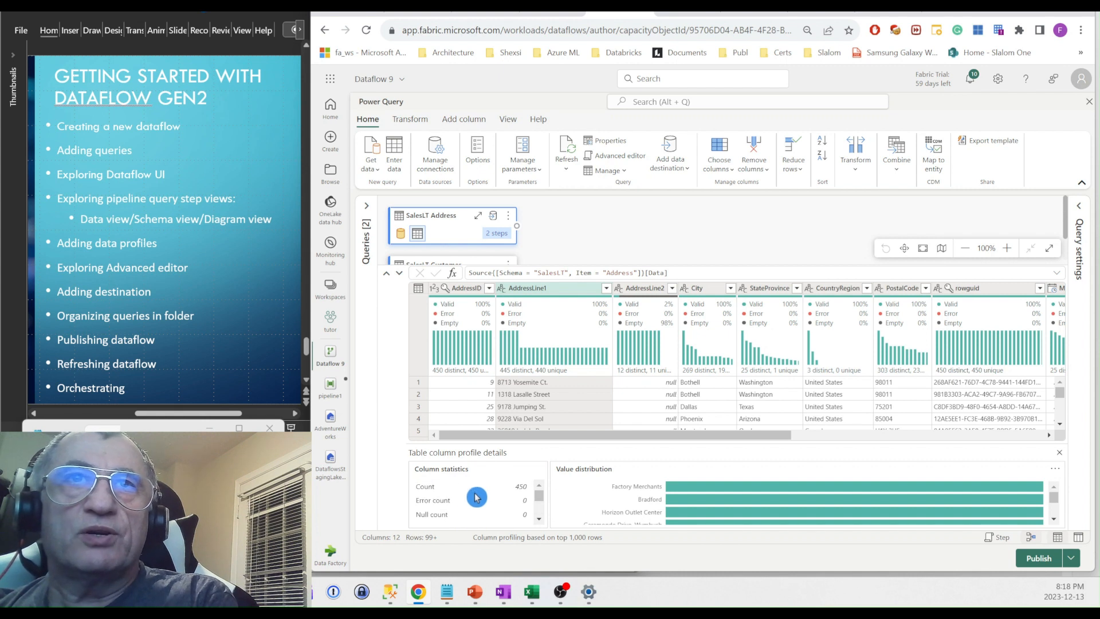
{"action": "left_click_drag", "start_coordinate": [501, 444], "coordinate": [497, 345]}
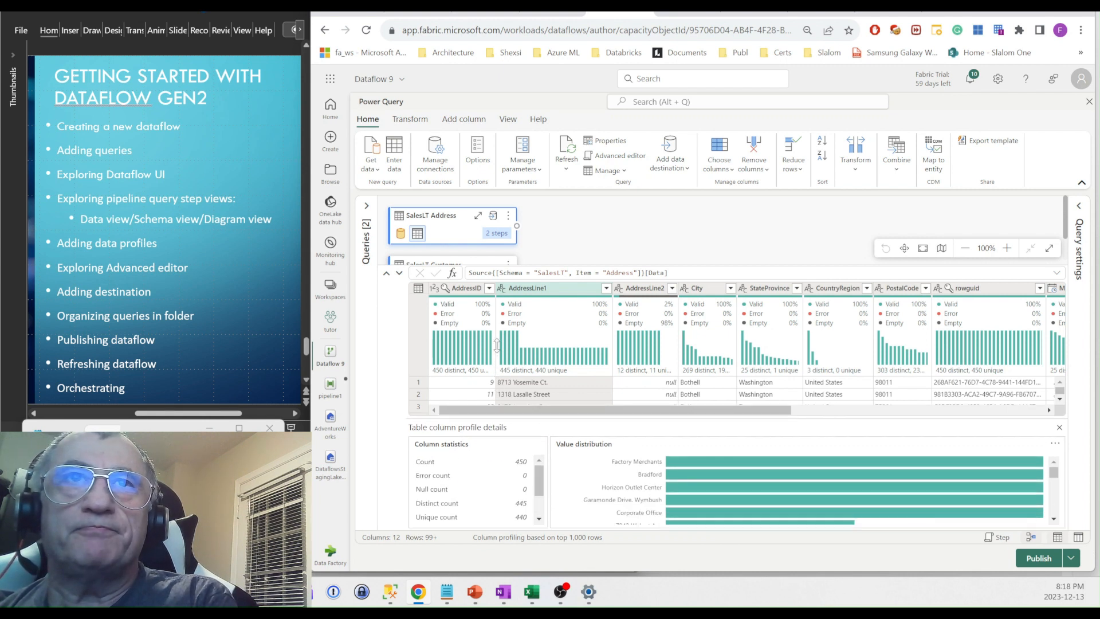
{"action": "scroll", "coordinate": [476, 508], "scroll_direction": "down", "scroll_amount": 1}
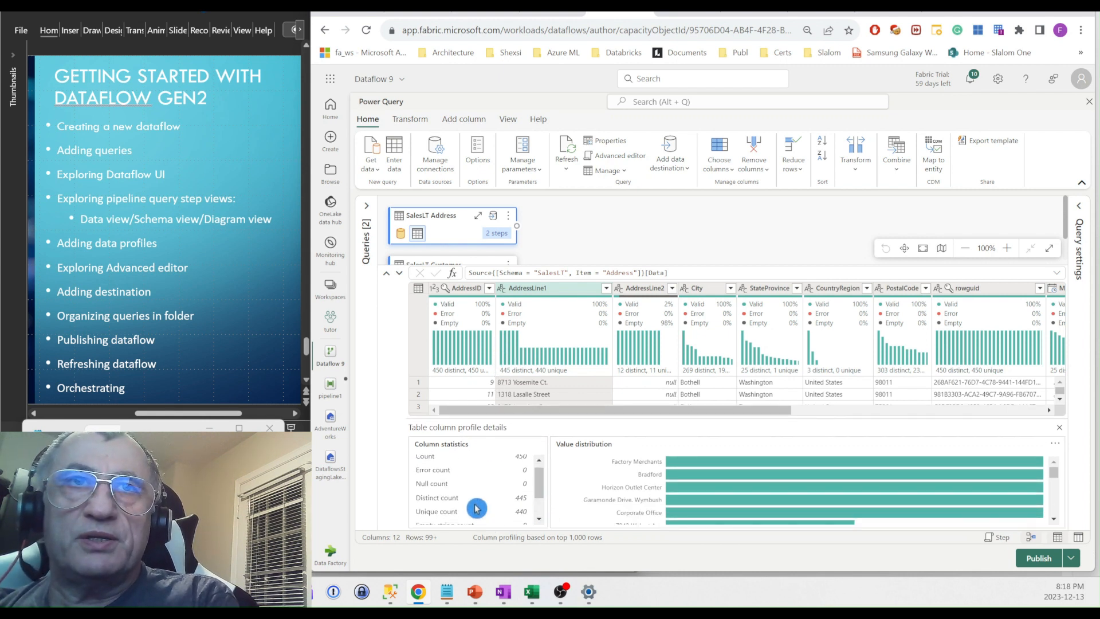
{"action": "scroll", "coordinate": [477, 509], "scroll_direction": "down", "scroll_amount": 2}
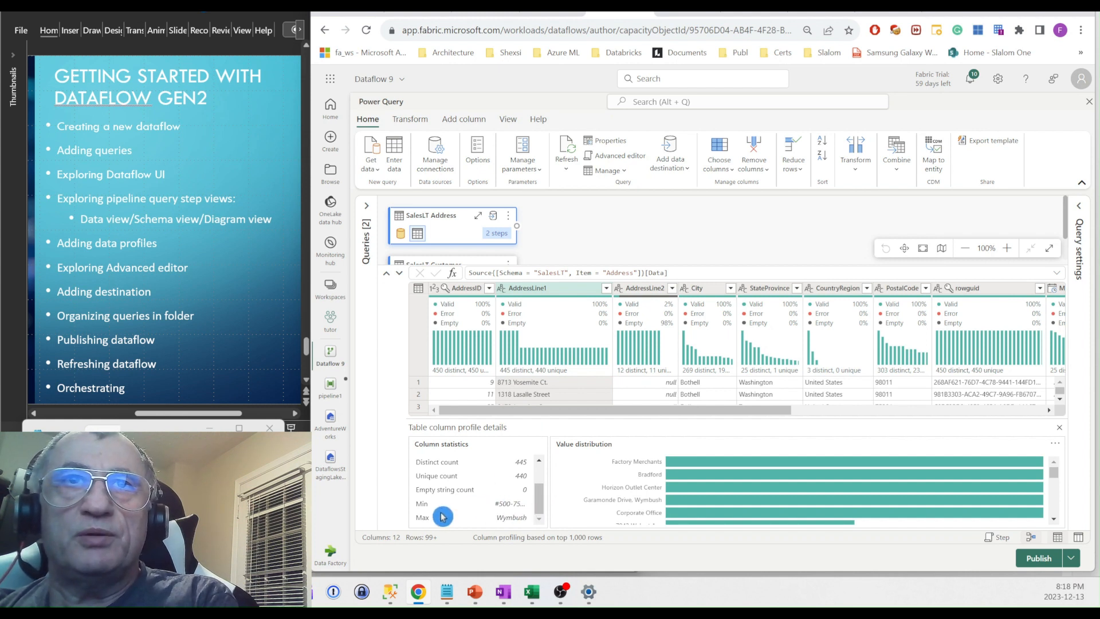
{"action": "scroll", "coordinate": [445, 525], "scroll_direction": "up", "scroll_amount": 1}
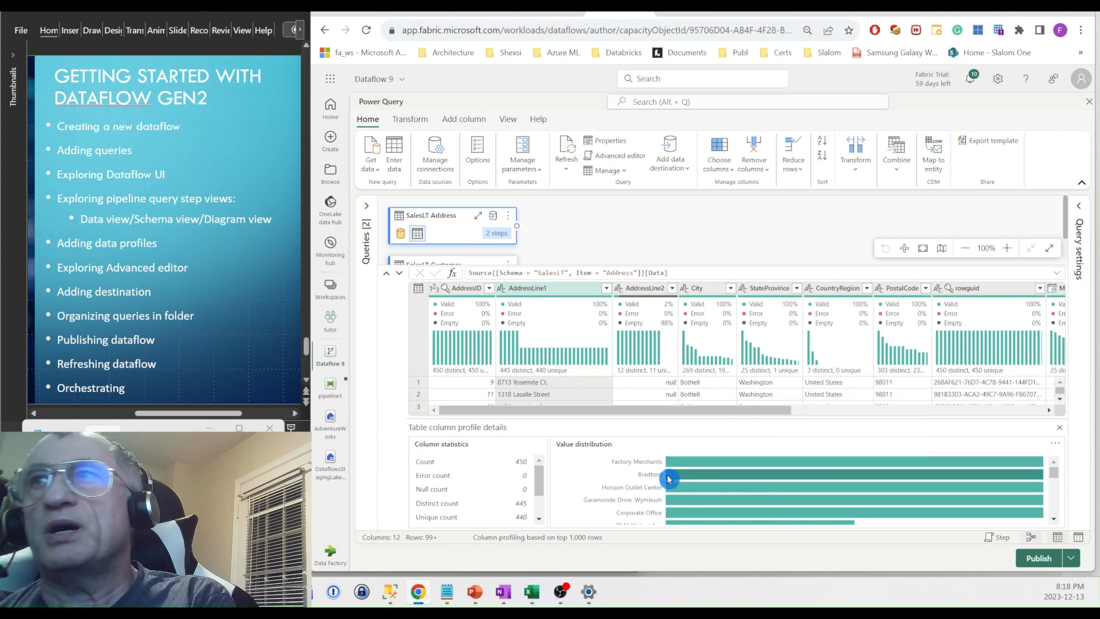
{"action": "scroll", "coordinate": [669, 479], "scroll_direction": "down", "scroll_amount": 2}
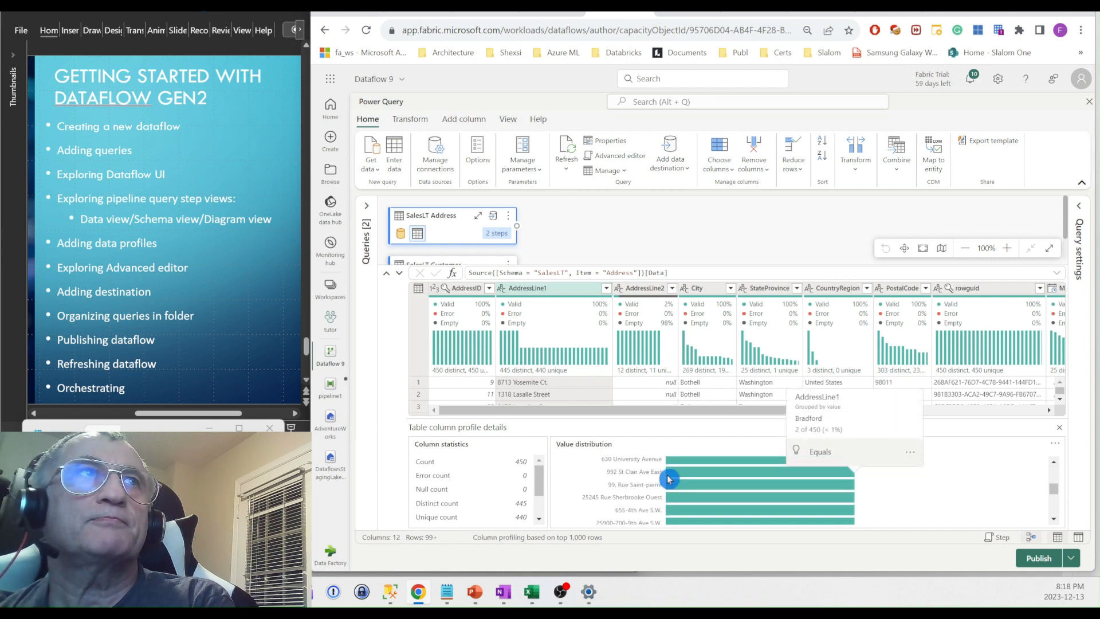
{"action": "scroll", "coordinate": [669, 479], "scroll_direction": "down", "scroll_amount": 3}
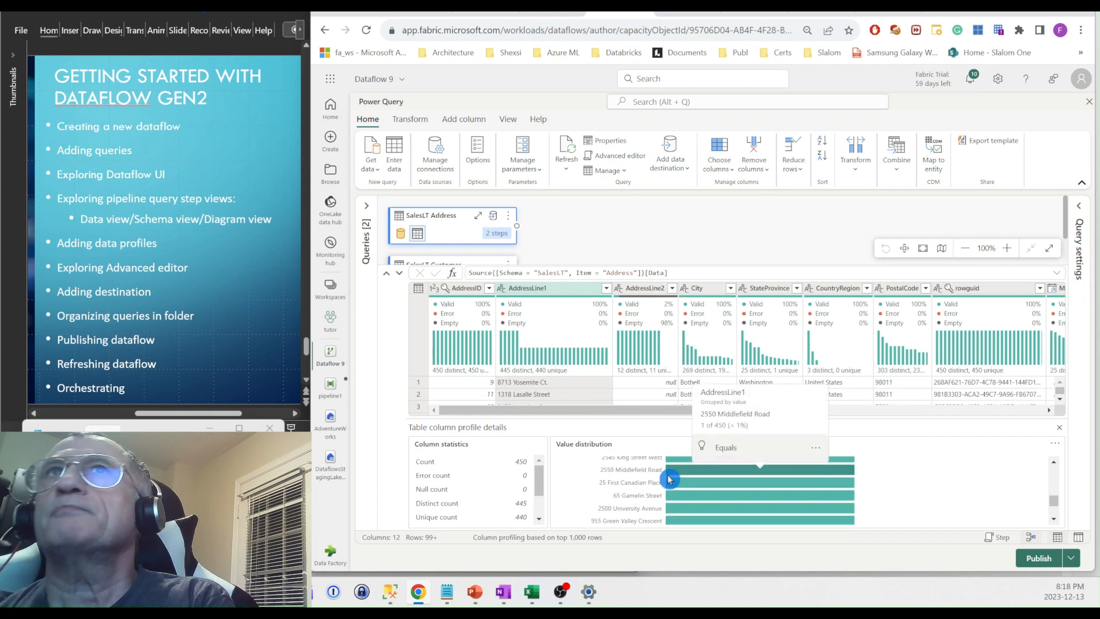
{"action": "scroll", "coordinate": [669, 479], "scroll_direction": "up", "scroll_amount": 2}
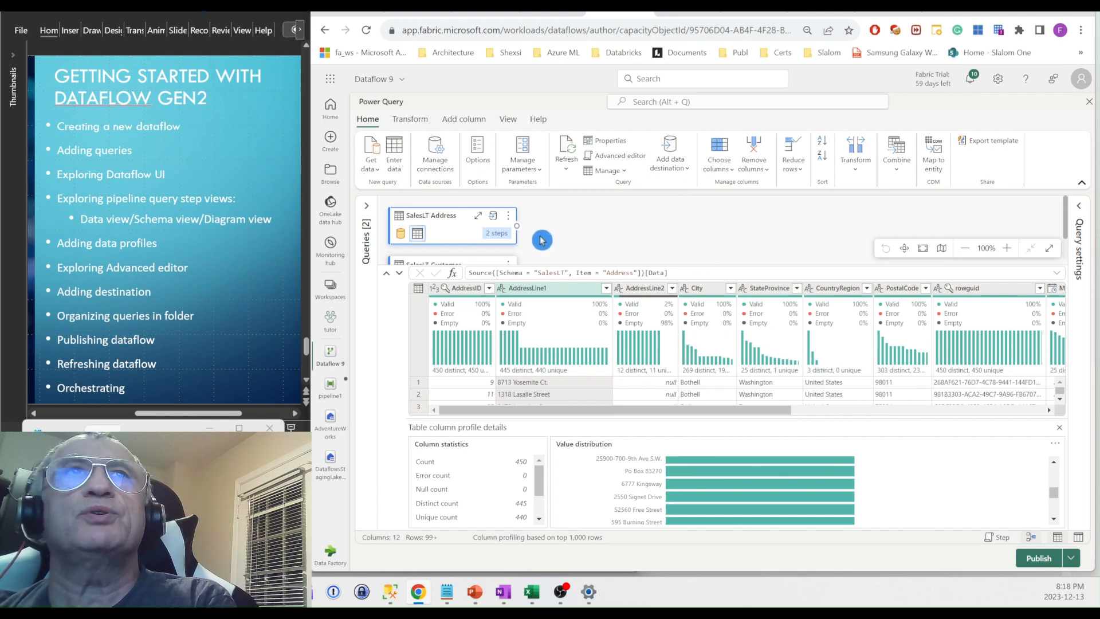
Review the SalesLT Address query's script in the Advanced editor and close it without changes
{"action": "left_click", "coordinate": [619, 157]}
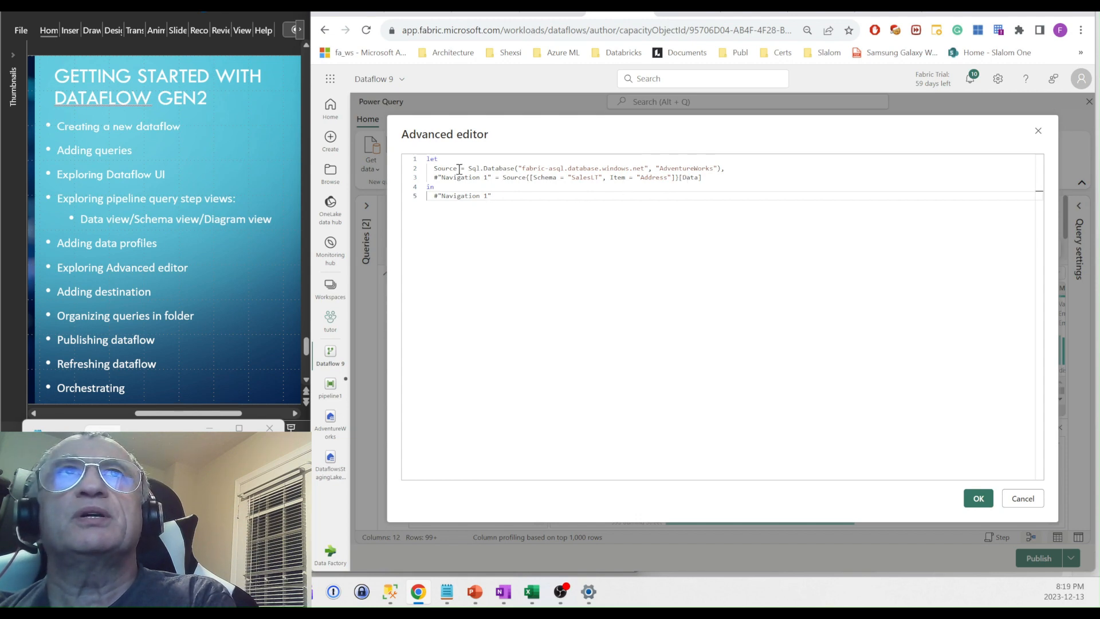
{"action": "left_click", "coordinate": [1019, 499]}
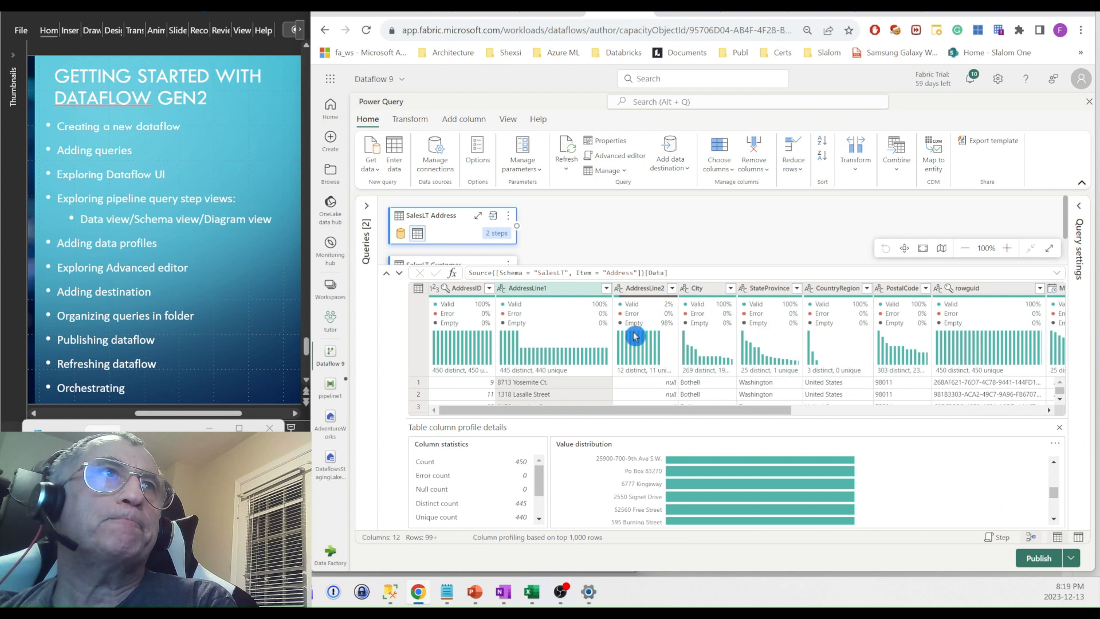
{"action": "mouse_move", "coordinate": [635, 328]}
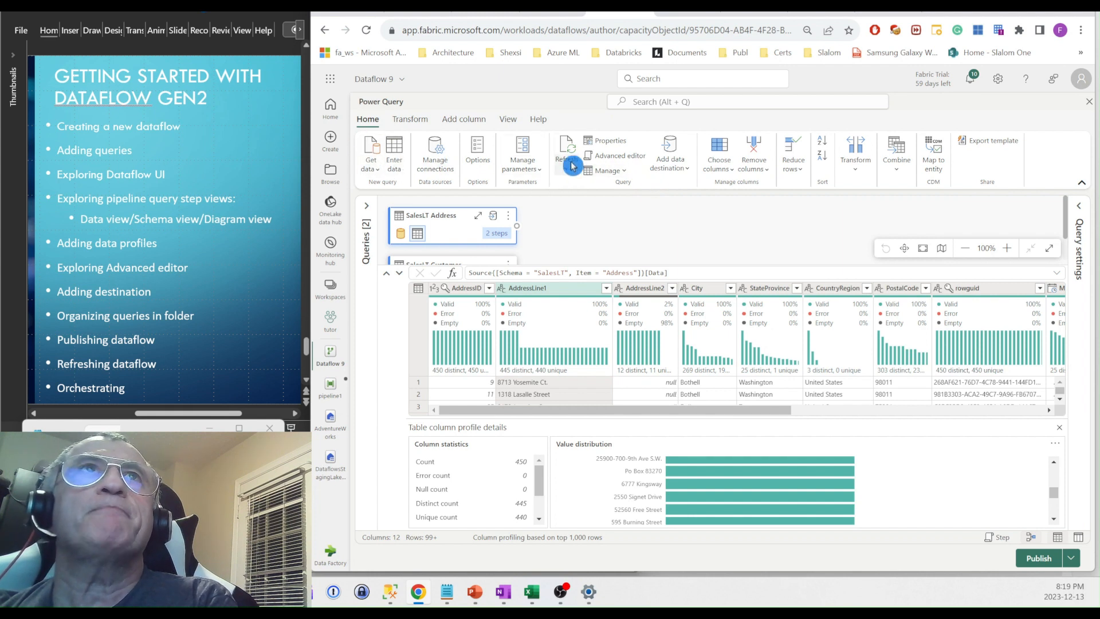
Add an index column starting from 1 to the SalesLT Address query
{"action": "left_click", "coordinate": [415, 124]}
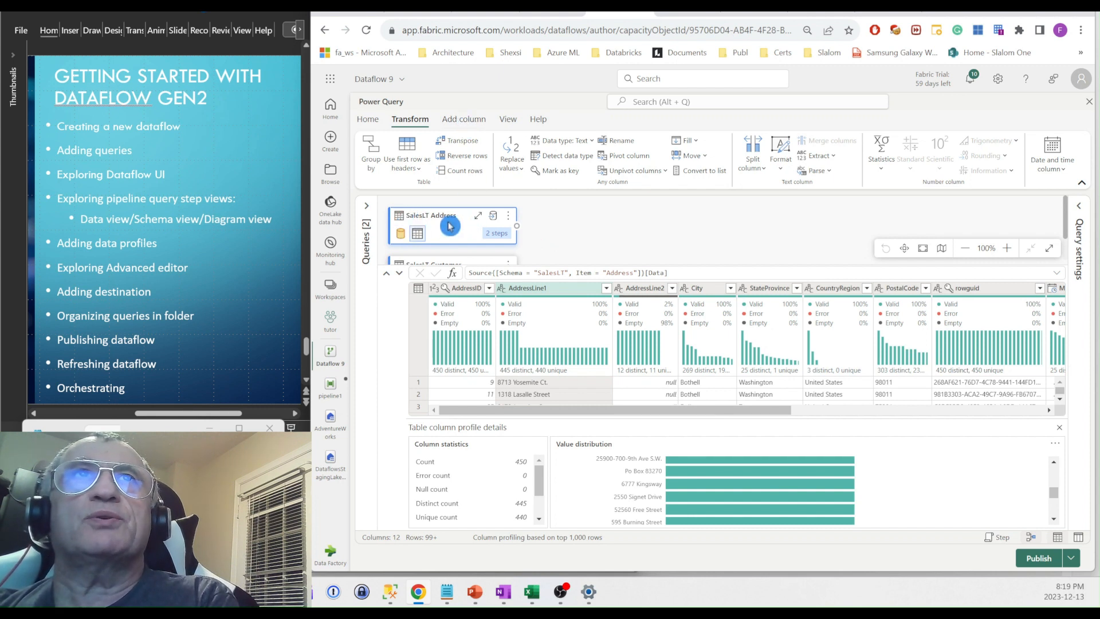
{"action": "left_click", "coordinate": [475, 123]}
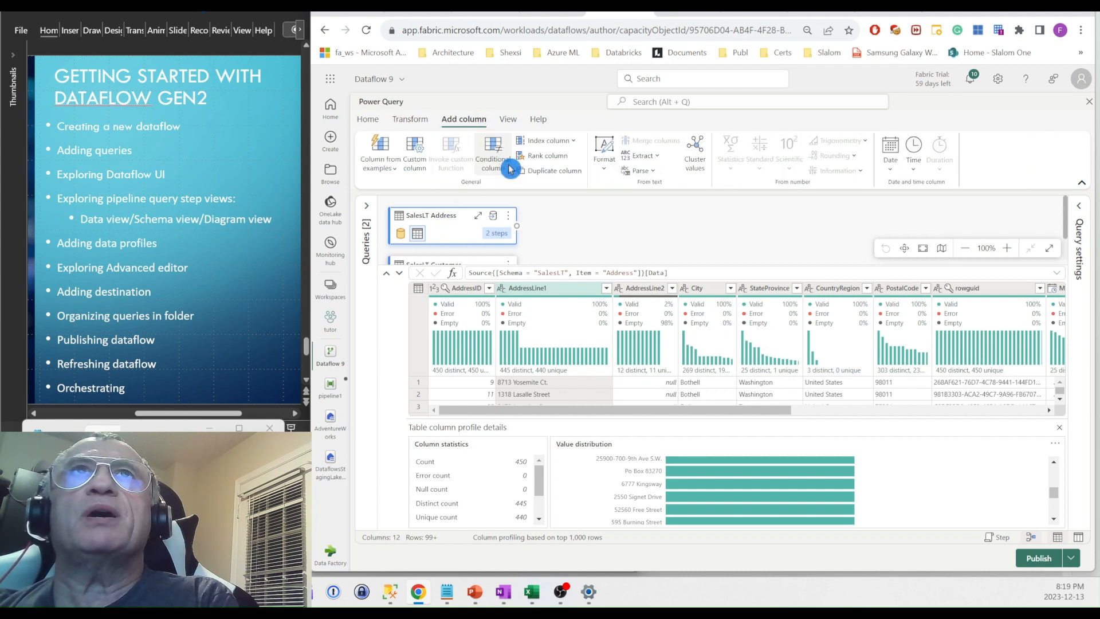
{"action": "left_click", "coordinate": [574, 143]}
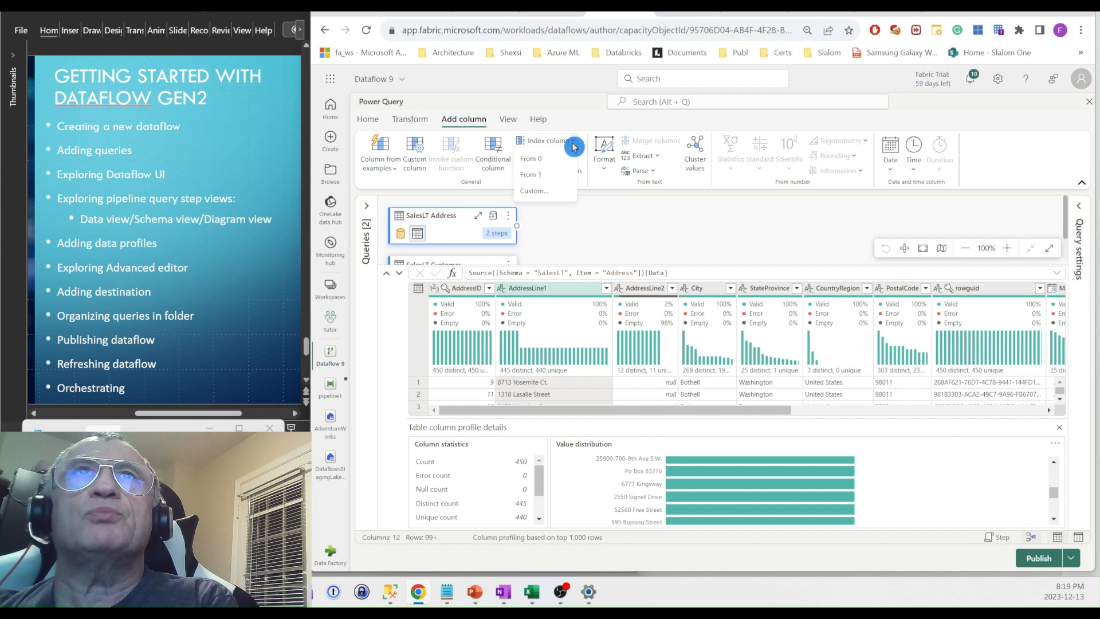
{"action": "left_click", "coordinate": [533, 178]}
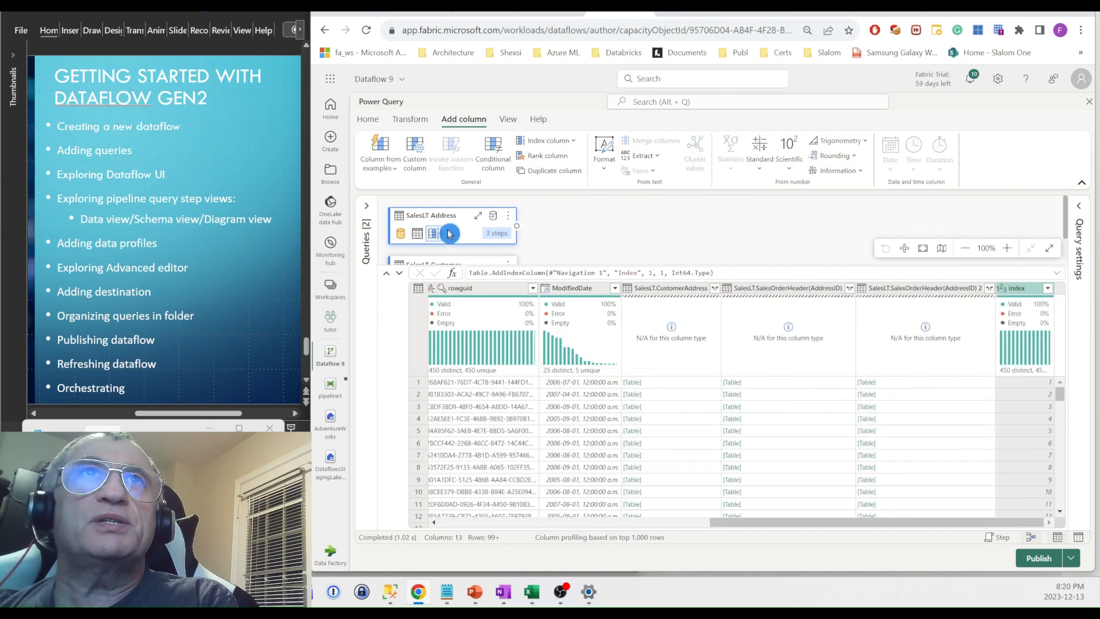
Expand the SalesLT Address query in the diagram to show its individual steps, and enlarge the diagram area
{"action": "mouse_move", "coordinate": [434, 237]}
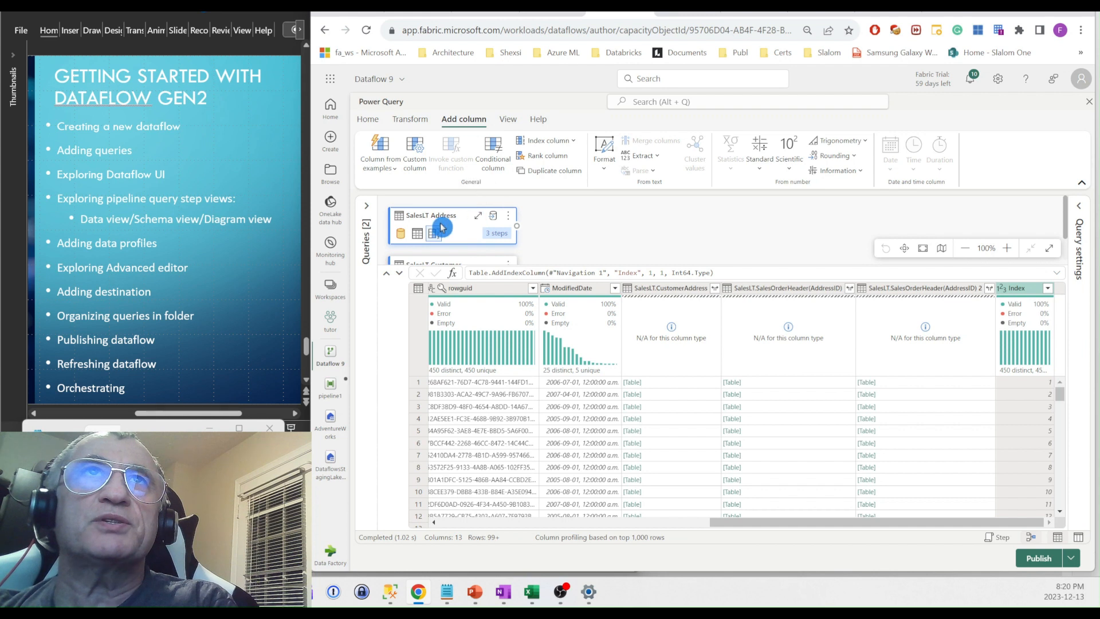
{"action": "left_click", "coordinate": [478, 216]}
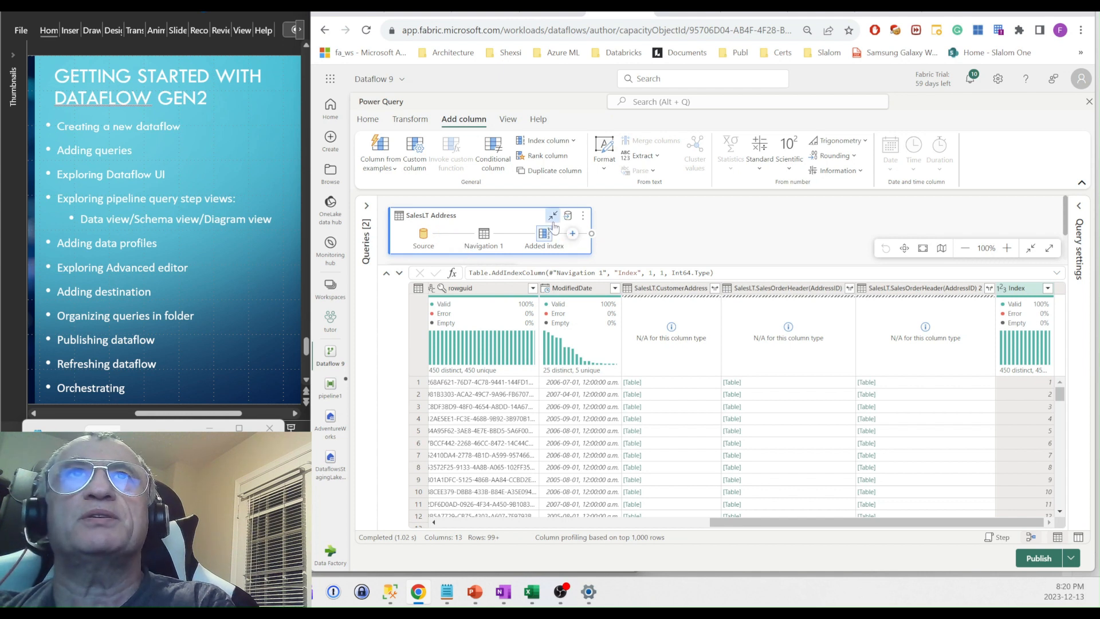
{"action": "left_click", "coordinate": [606, 220]}
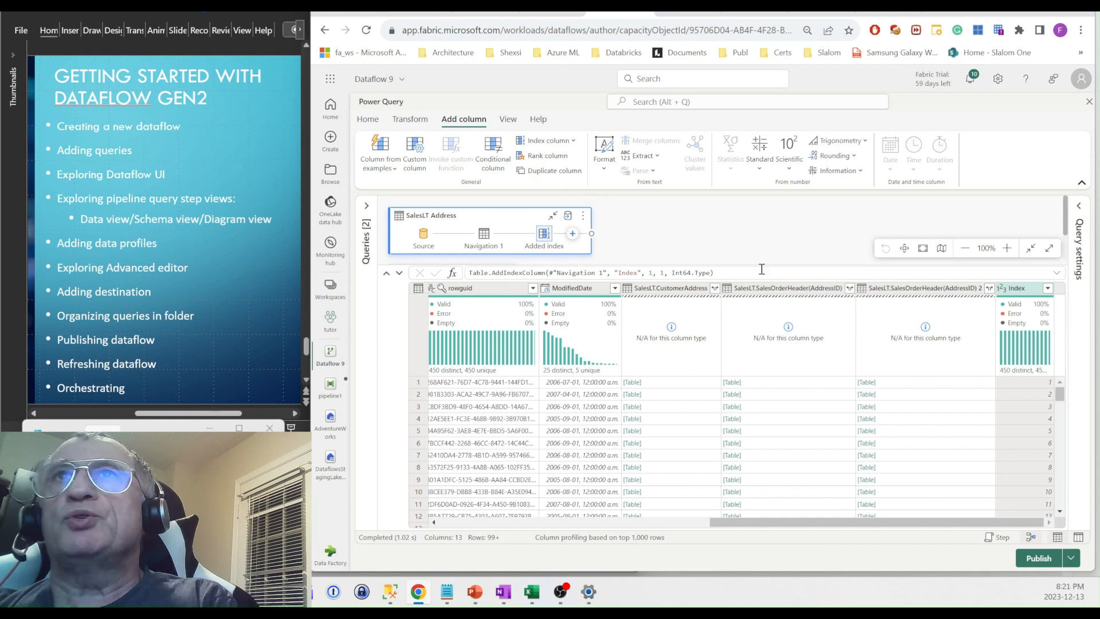
{"action": "left_click_drag", "start_coordinate": [762, 266], "coordinate": [754, 344]}
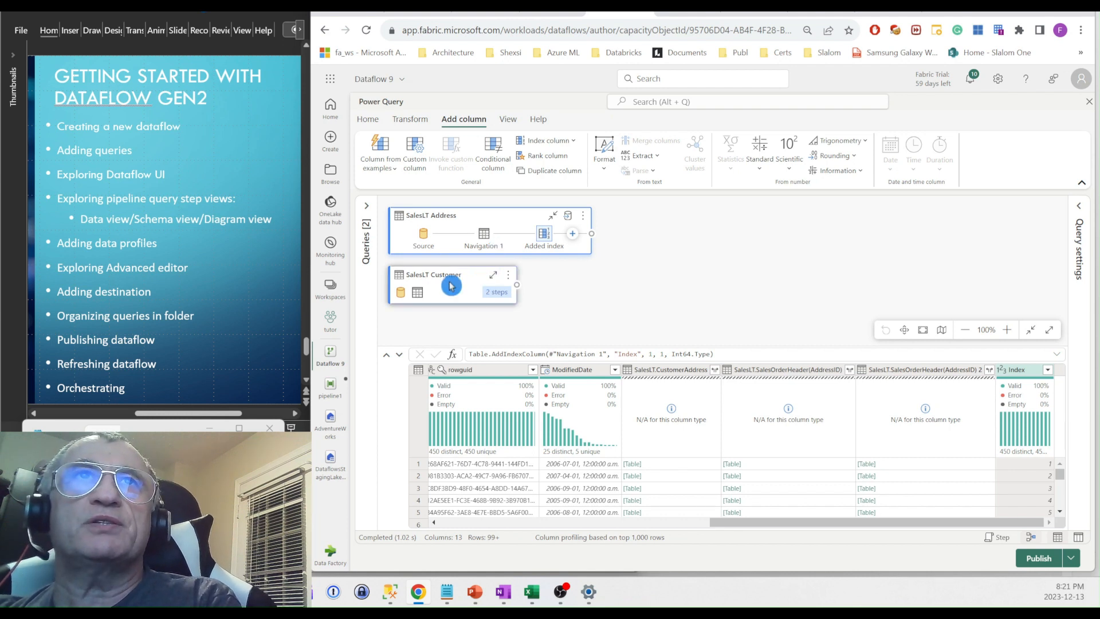
{"action": "mouse_move", "coordinate": [490, 292]}
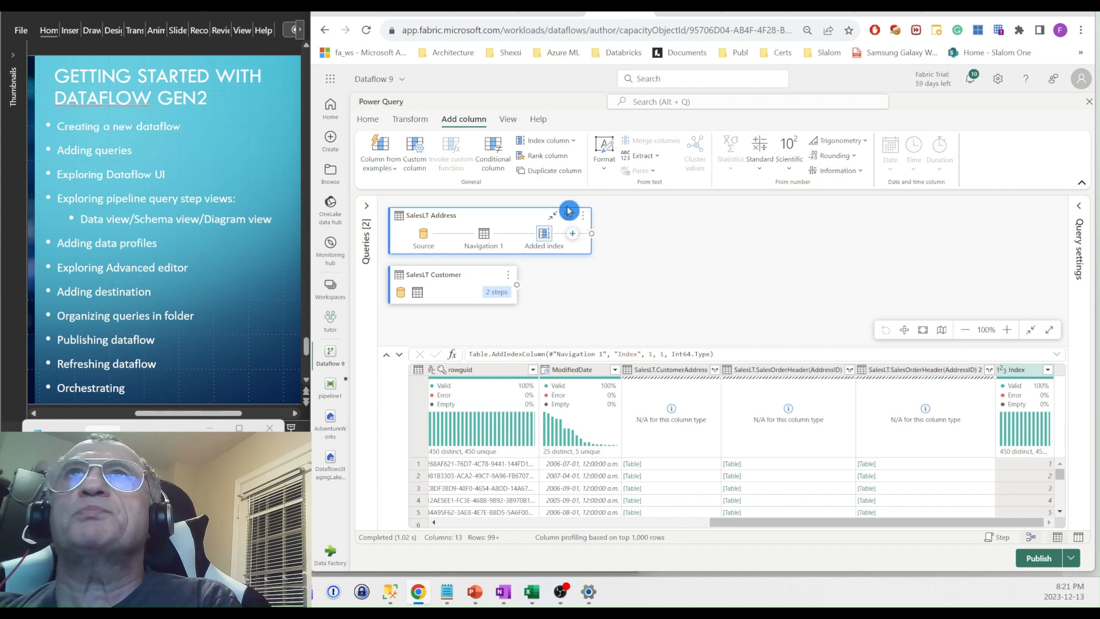
Show the query settings and add a Lakehouse data destination to the SalesLT Address query using the Lakehouse (none) connection
{"action": "left_click", "coordinate": [367, 119]}
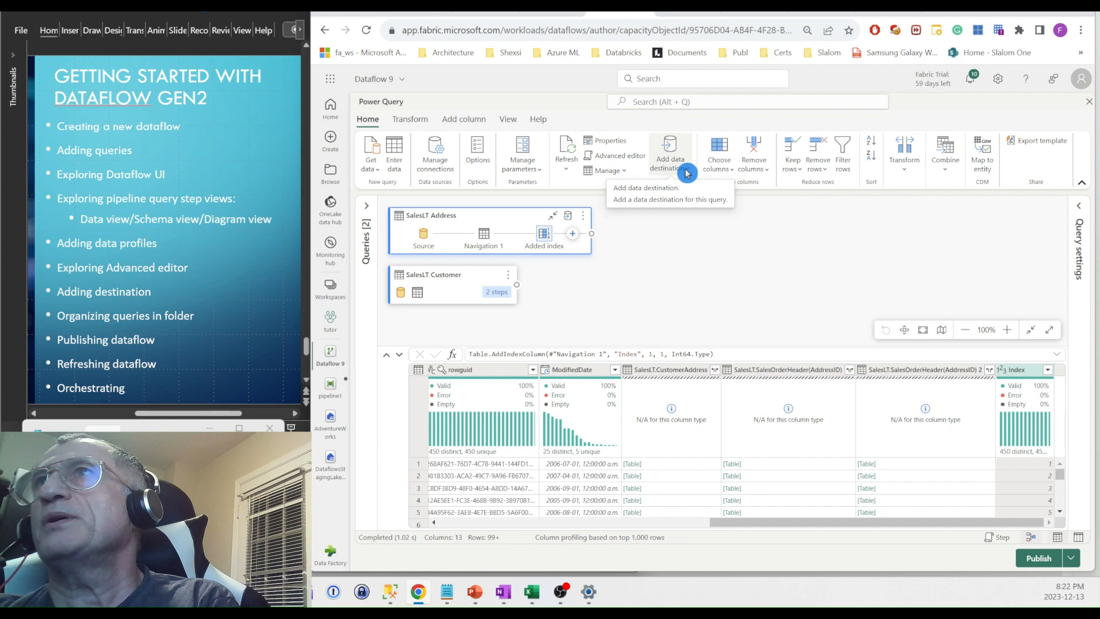
{"action": "left_click", "coordinate": [1080, 208]}
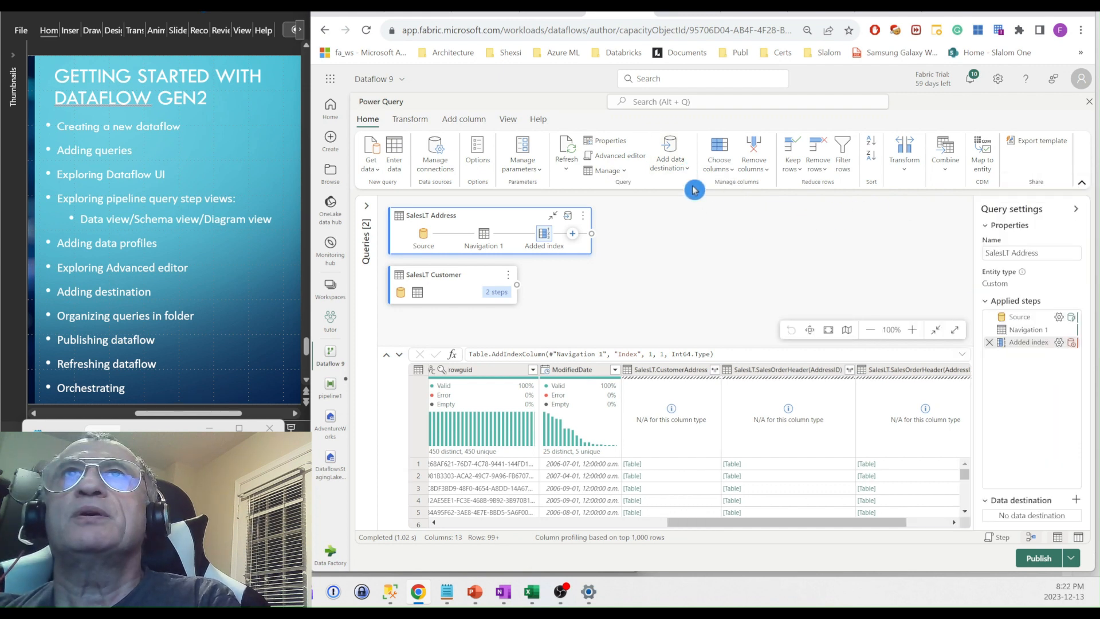
{"action": "left_click", "coordinate": [670, 154]}
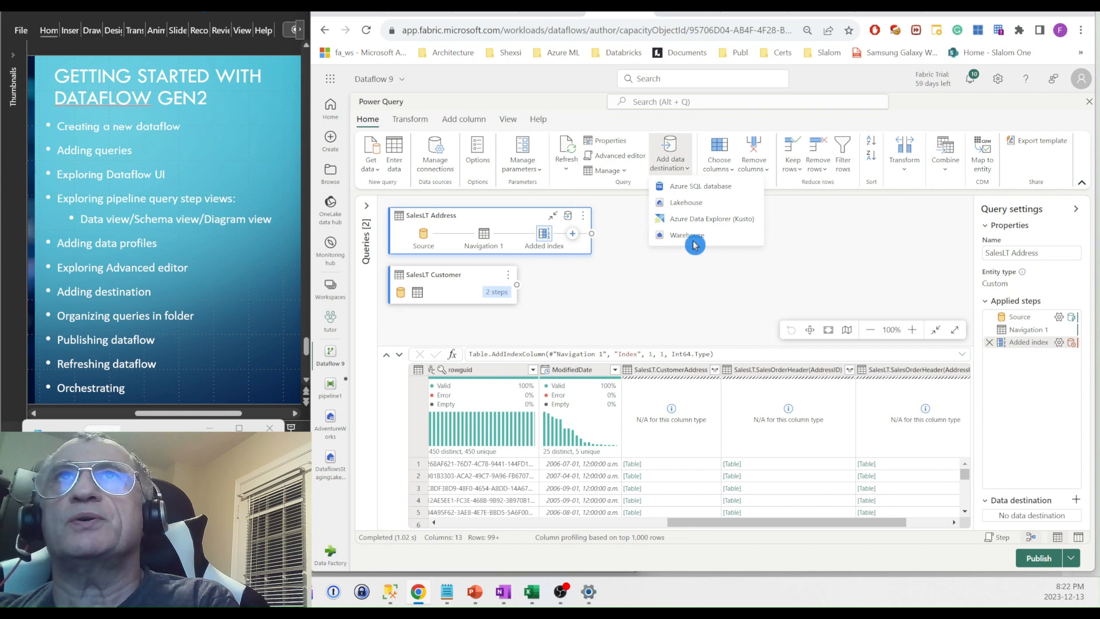
{"action": "left_click", "coordinate": [693, 207]}
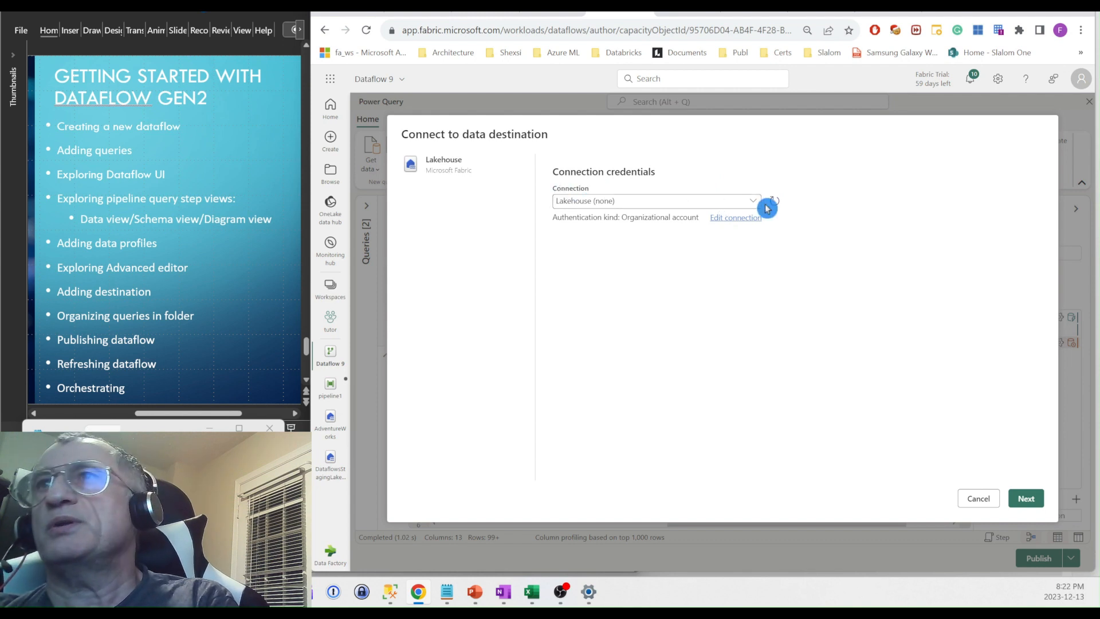
{"action": "left_click", "coordinate": [1026, 499]}
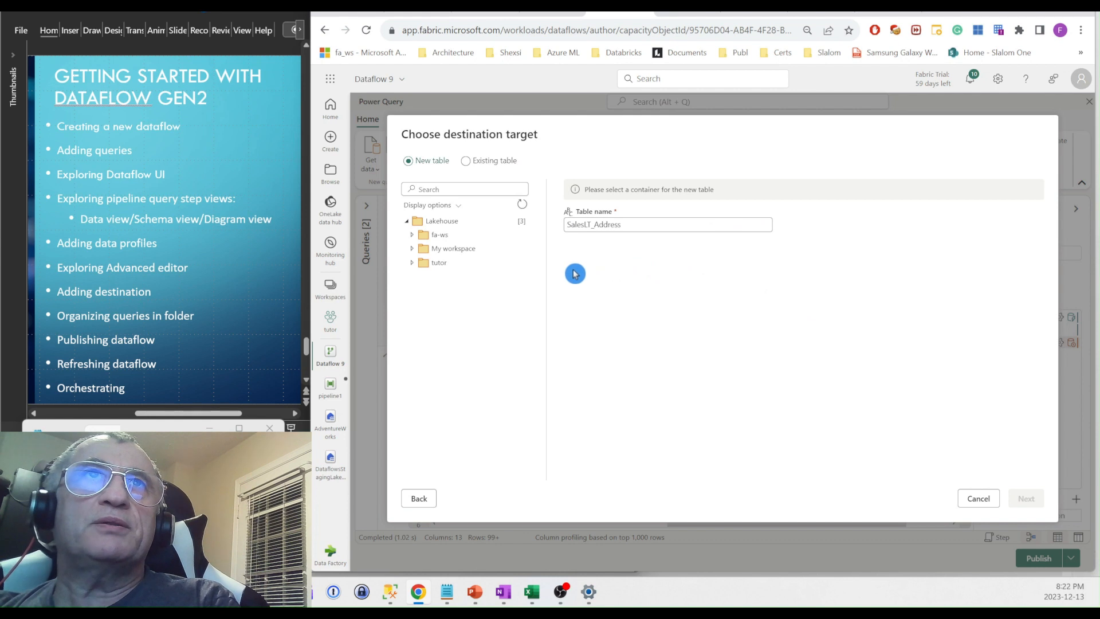
Try to use a new SalesLT_Address table in the tutor workspace's AdventureWorks lakehouse as the destination
{"action": "left_click", "coordinate": [413, 263]}
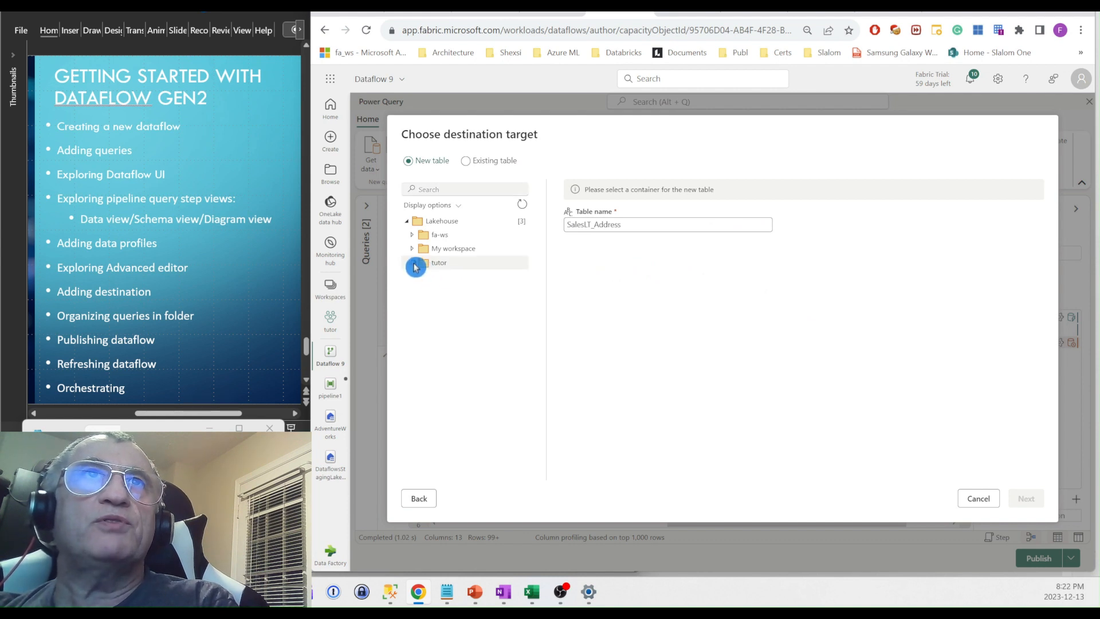
{"action": "left_click", "coordinate": [470, 279]}
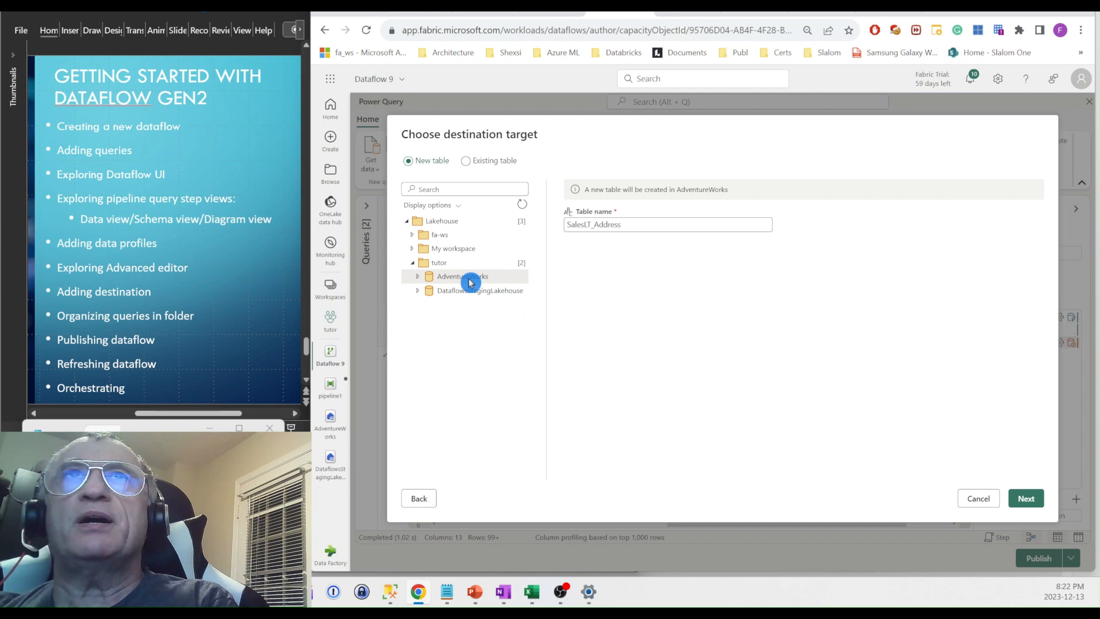
{"action": "left_click", "coordinate": [1026, 499]}
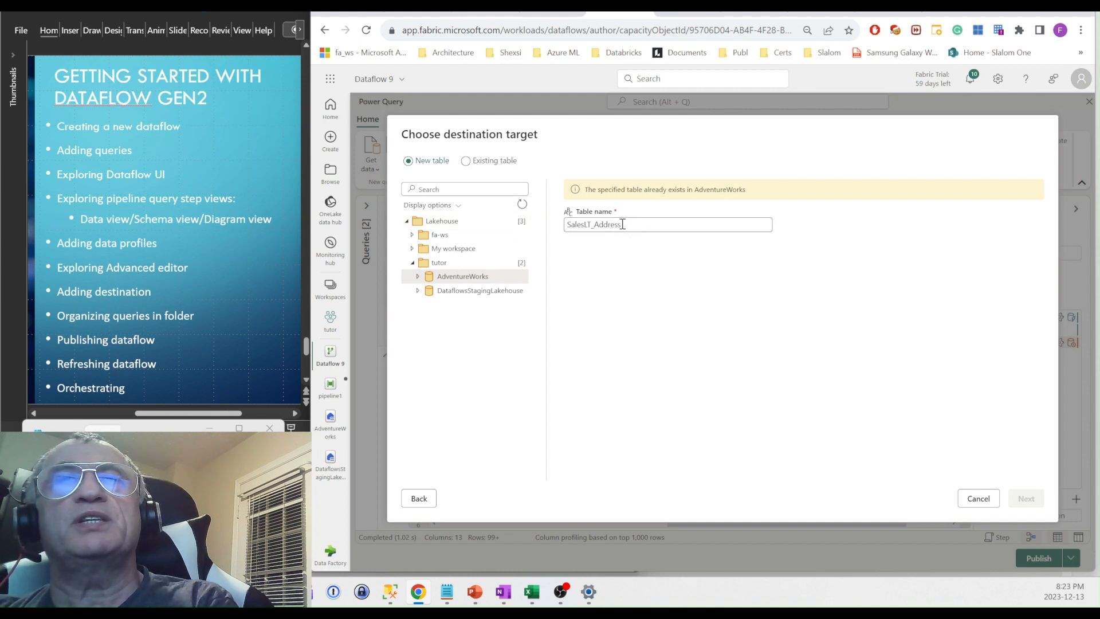
Set the existing SalesLT_Address table in the AdventureWorks lakehouse as the destination, using the Replace update method, and save the settings
{"action": "left_click", "coordinate": [466, 161]}
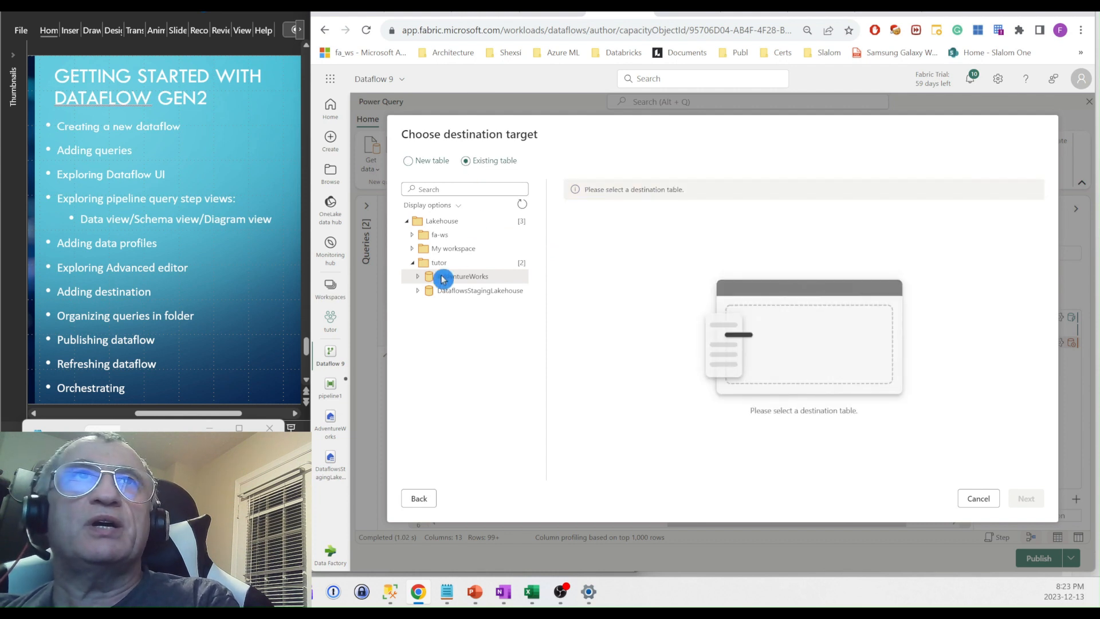
{"action": "left_click", "coordinate": [419, 278]}
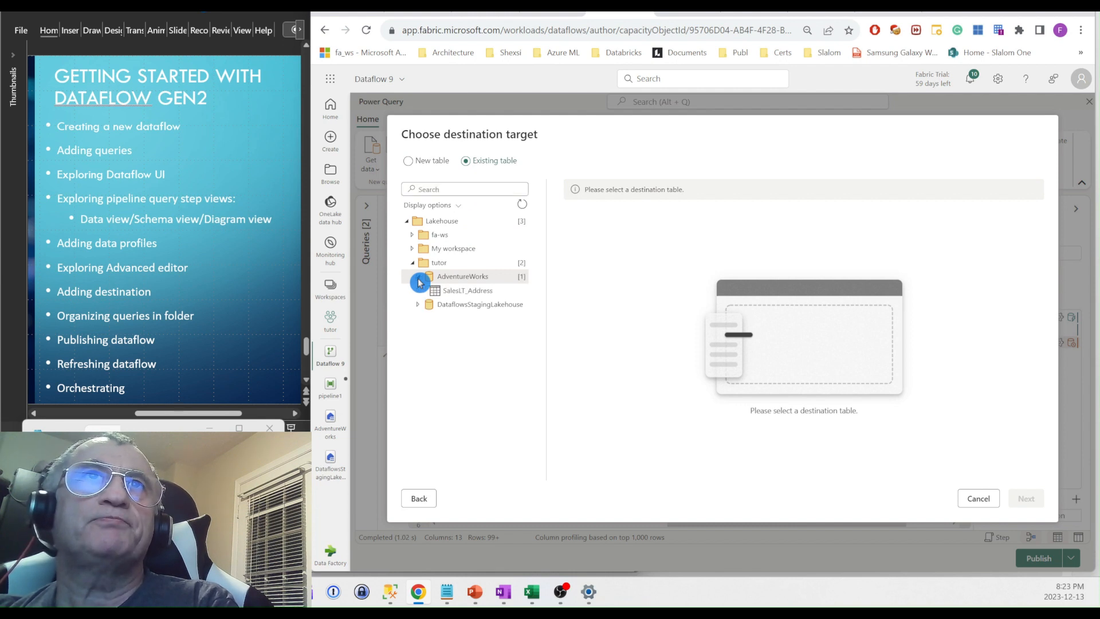
{"action": "left_click", "coordinate": [467, 291]}
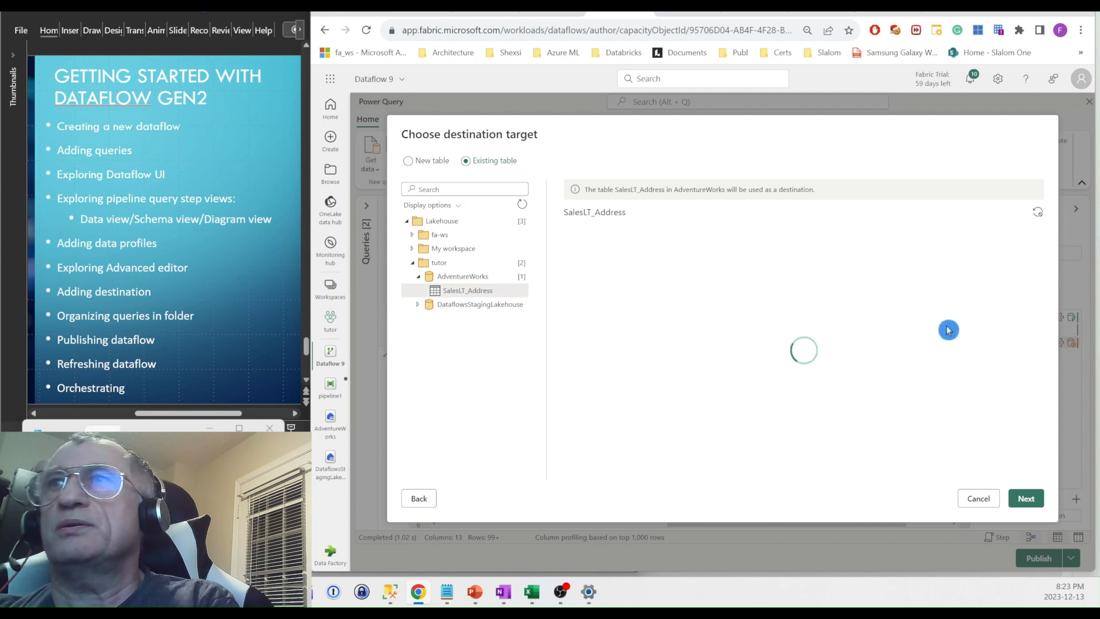
{"action": "left_click", "coordinate": [1026, 500]}
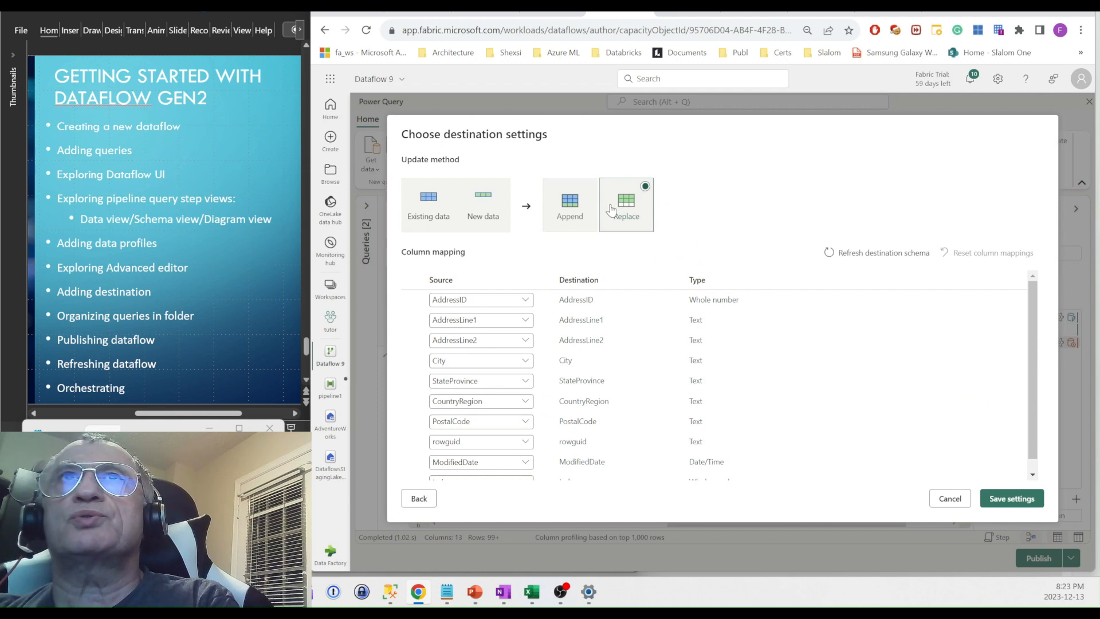
{"action": "left_click", "coordinate": [1012, 499]}
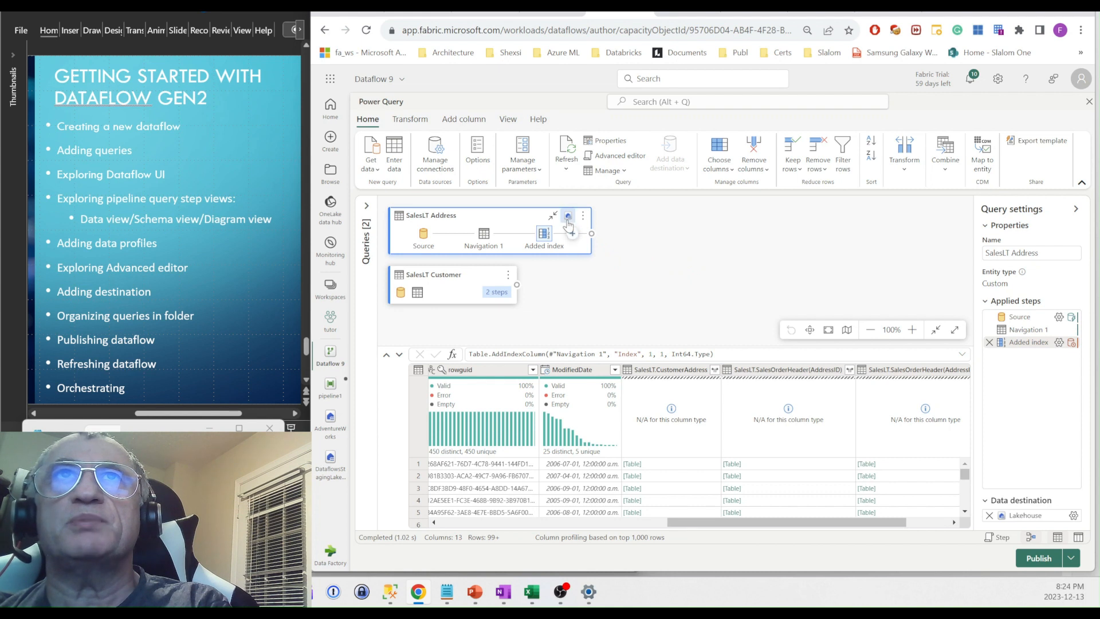
Review the SalesLT Address query's Lakehouse destination details and connection settings, leaving them unchanged
{"action": "mouse_move", "coordinate": [568, 221]}
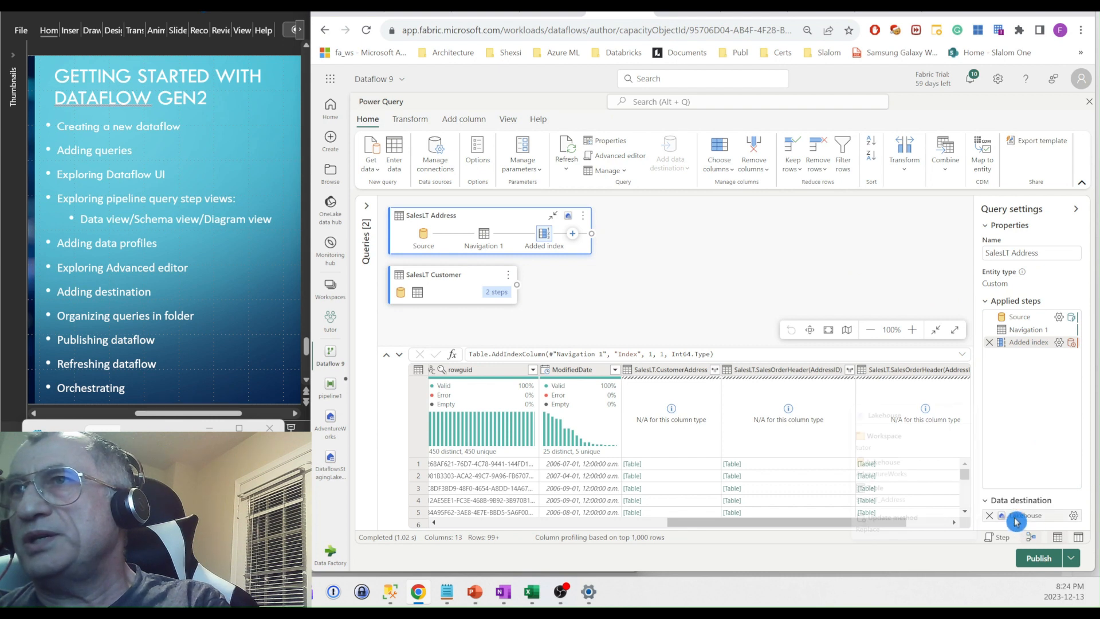
{"action": "mouse_move", "coordinate": [1033, 518]}
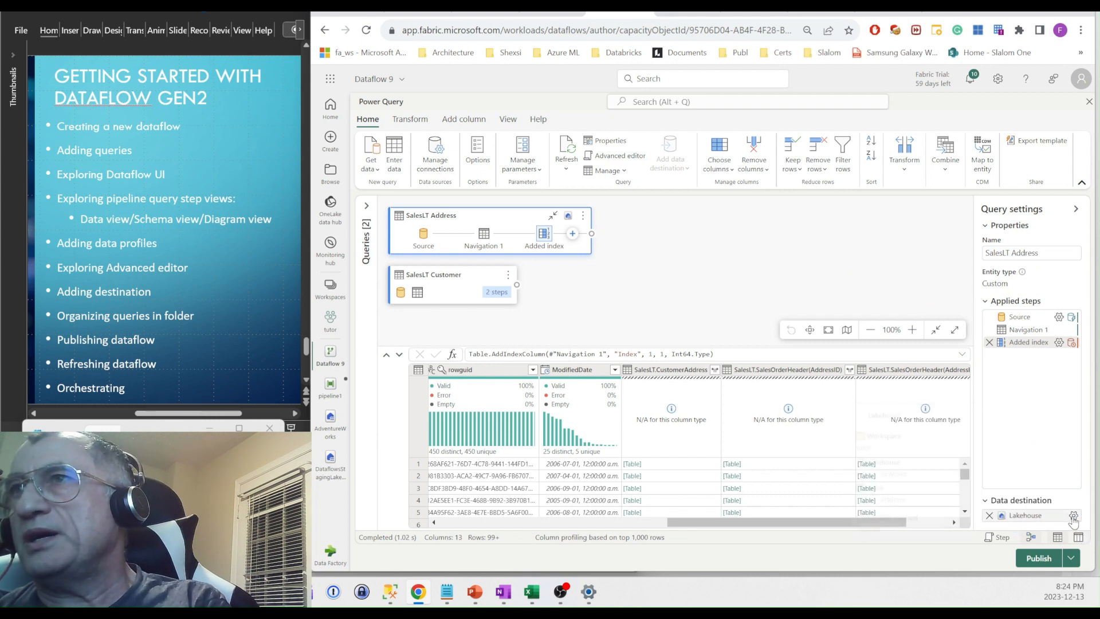
{"action": "left_click", "coordinate": [1075, 519]}
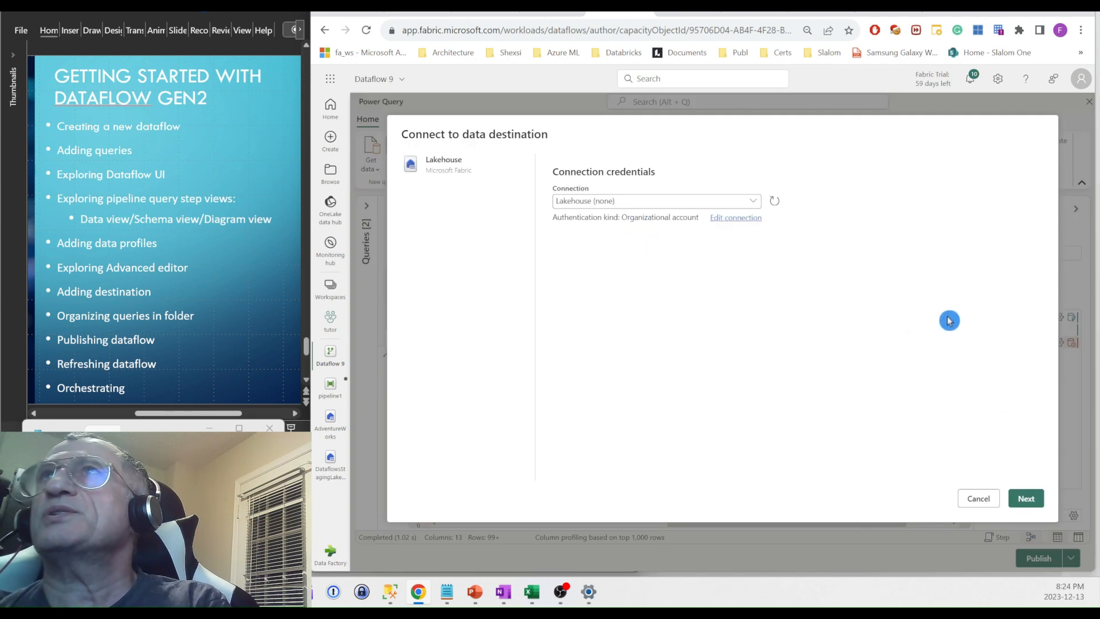
{"action": "left_click", "coordinate": [975, 498]}
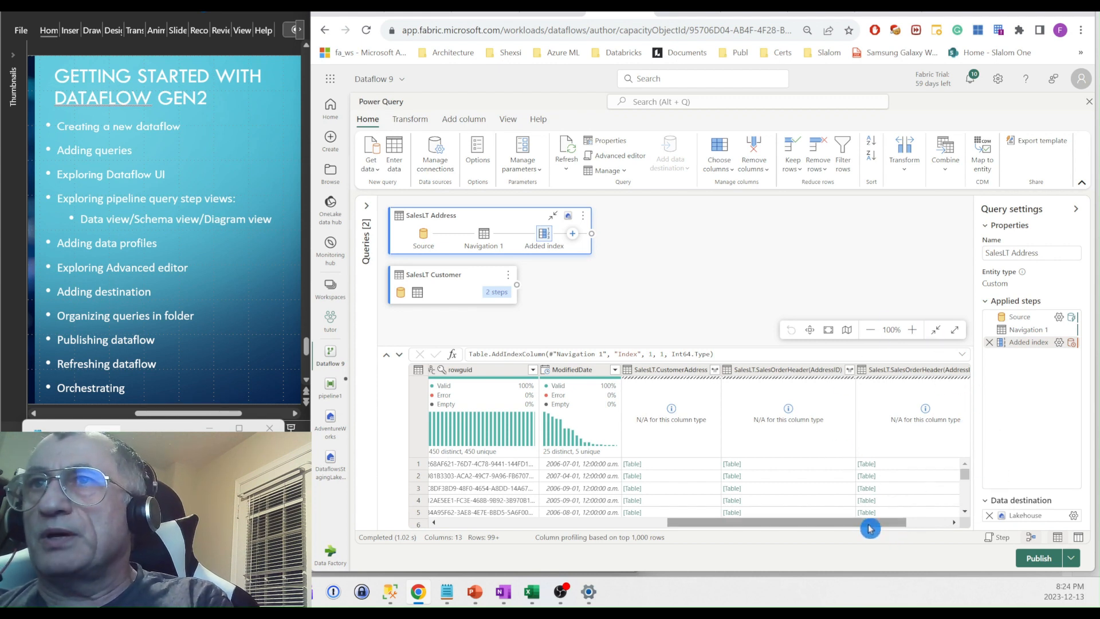
Expand the SalesLT.CustomerAddress column of the SalesLT Address query to include only AddressType
{"action": "left_click_drag", "start_coordinate": [870, 523], "coordinate": [768, 527]}
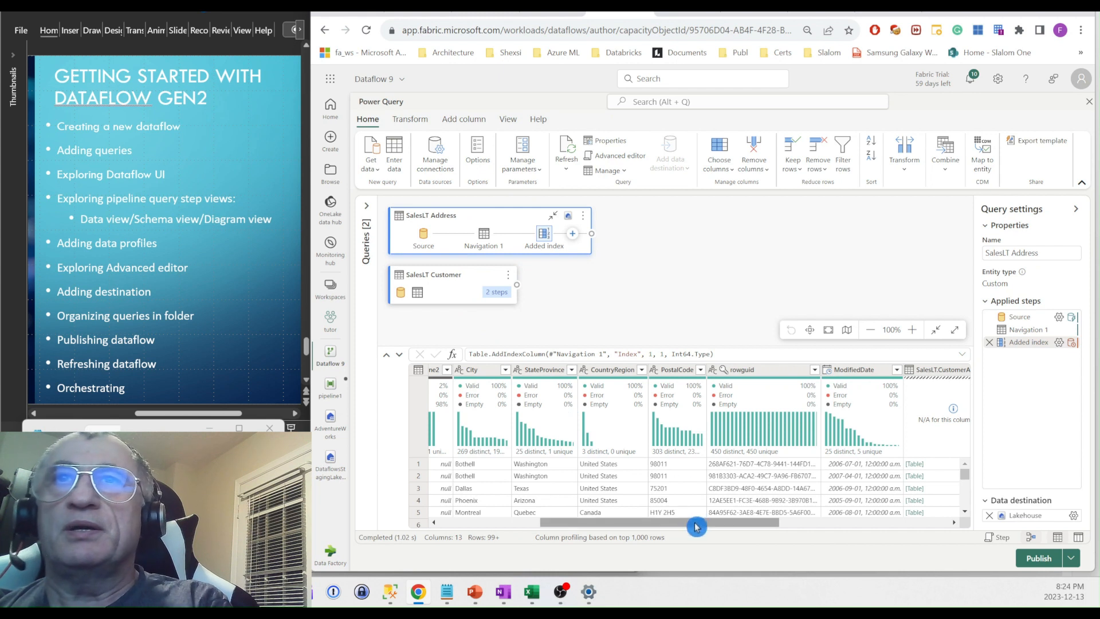
{"action": "left_click_drag", "start_coordinate": [697, 527], "coordinate": [831, 531]}
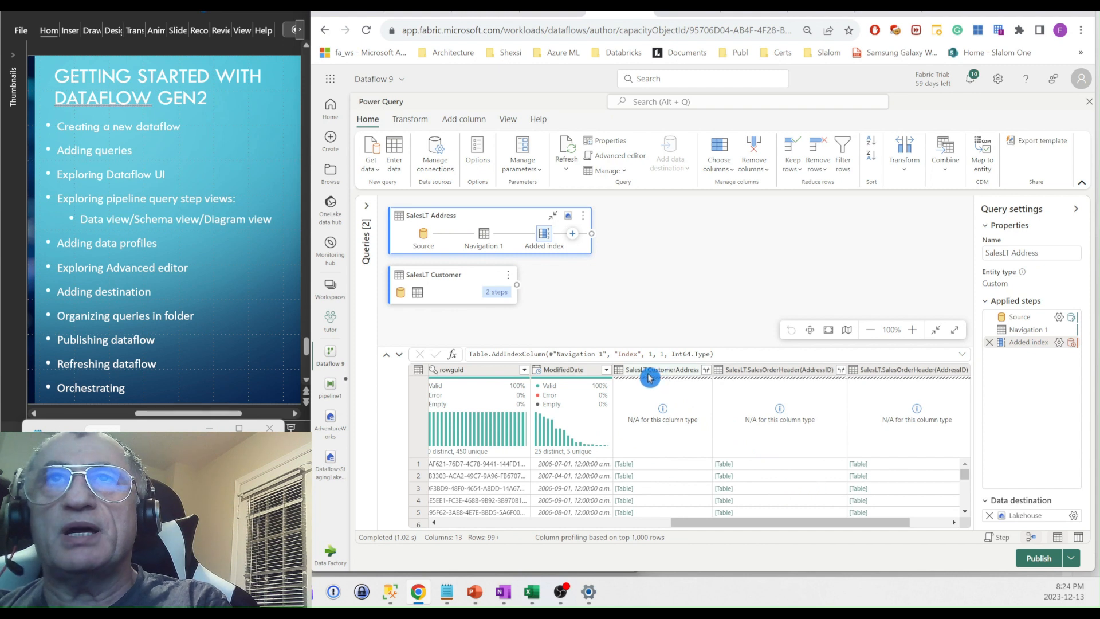
{"action": "left_click_drag", "start_coordinate": [789, 526], "coordinate": [781, 527]}
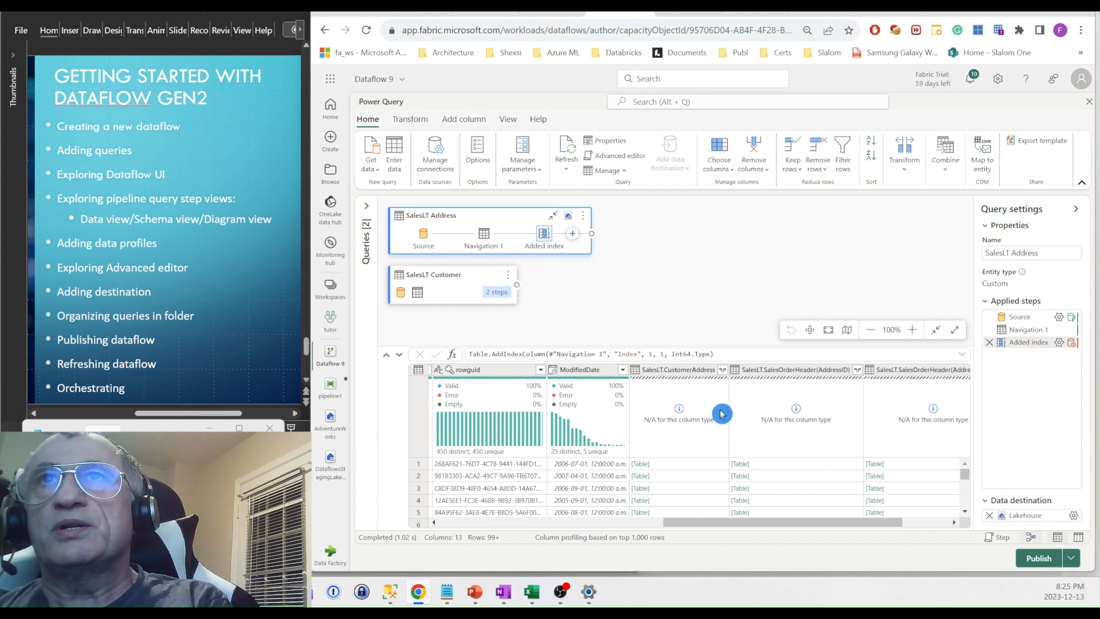
{"action": "left_click", "coordinate": [724, 372]}
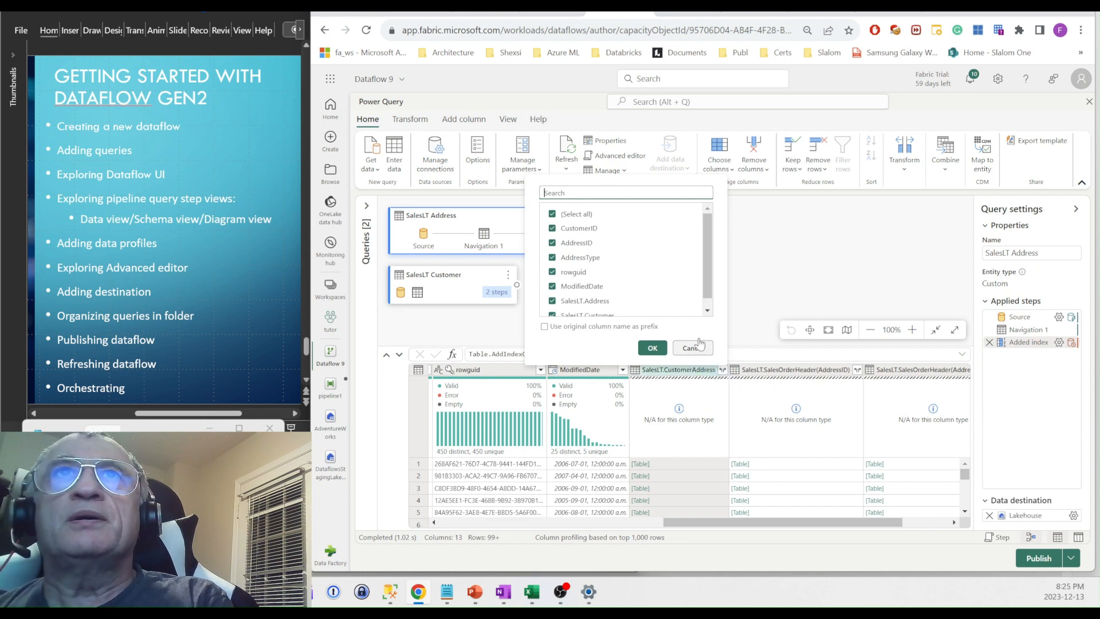
{"action": "left_click_drag", "start_coordinate": [709, 253], "coordinate": [714, 264]}
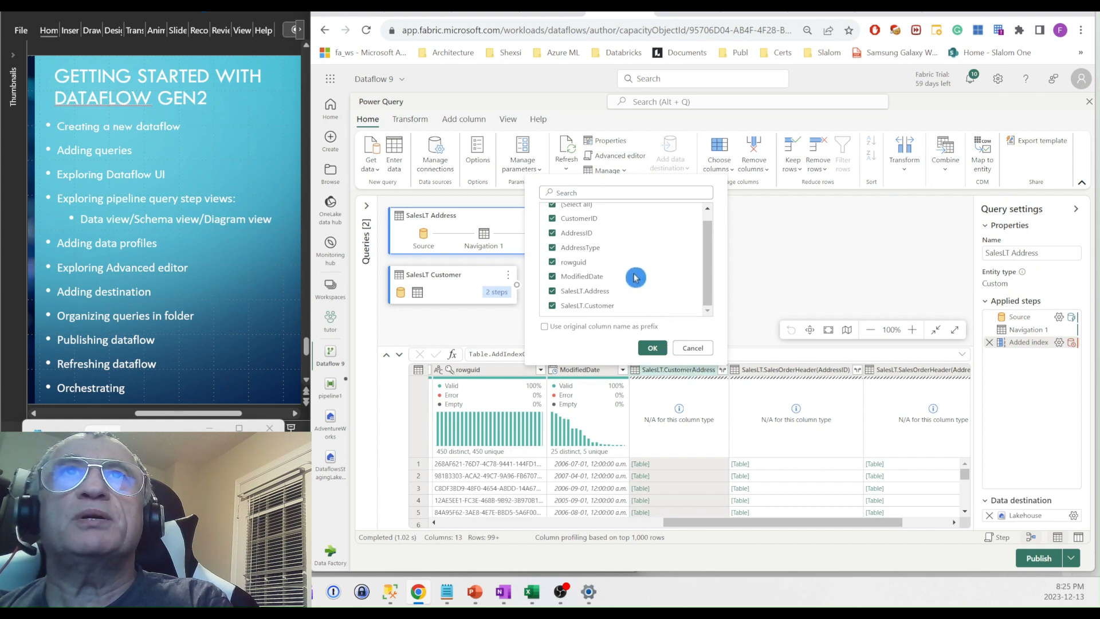
{"action": "scroll", "coordinate": [707, 222], "scroll_direction": "up", "scroll_amount": 1}
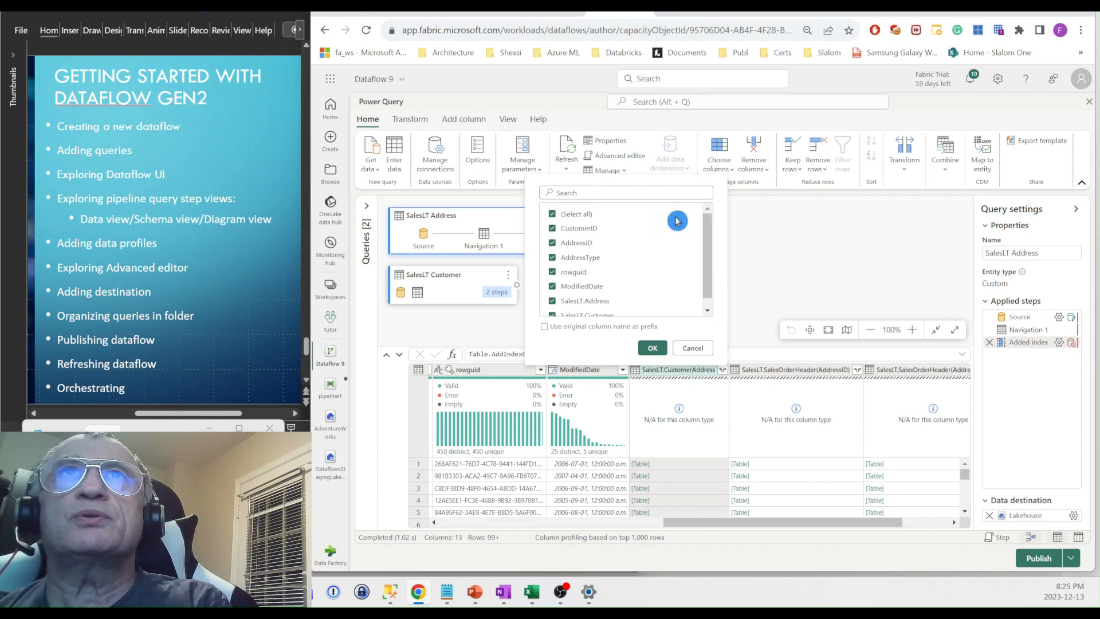
{"action": "left_click", "coordinate": [567, 214]}
{"action": "left_click_drag", "start_coordinate": [709, 292], "coordinate": [710, 311]}
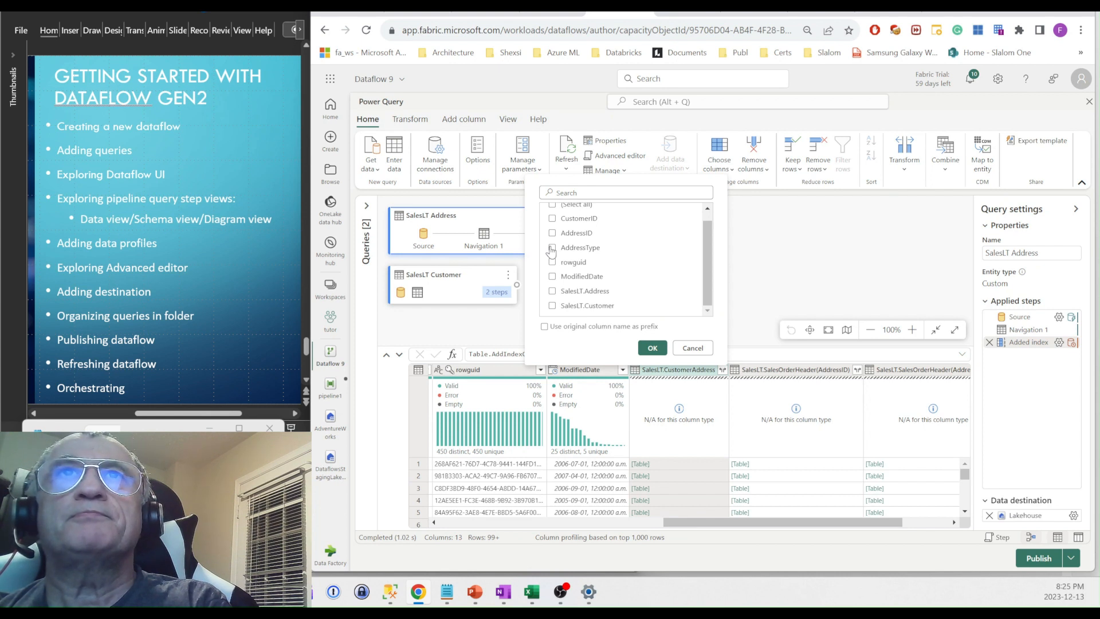
{"action": "left_click", "coordinate": [653, 347]}
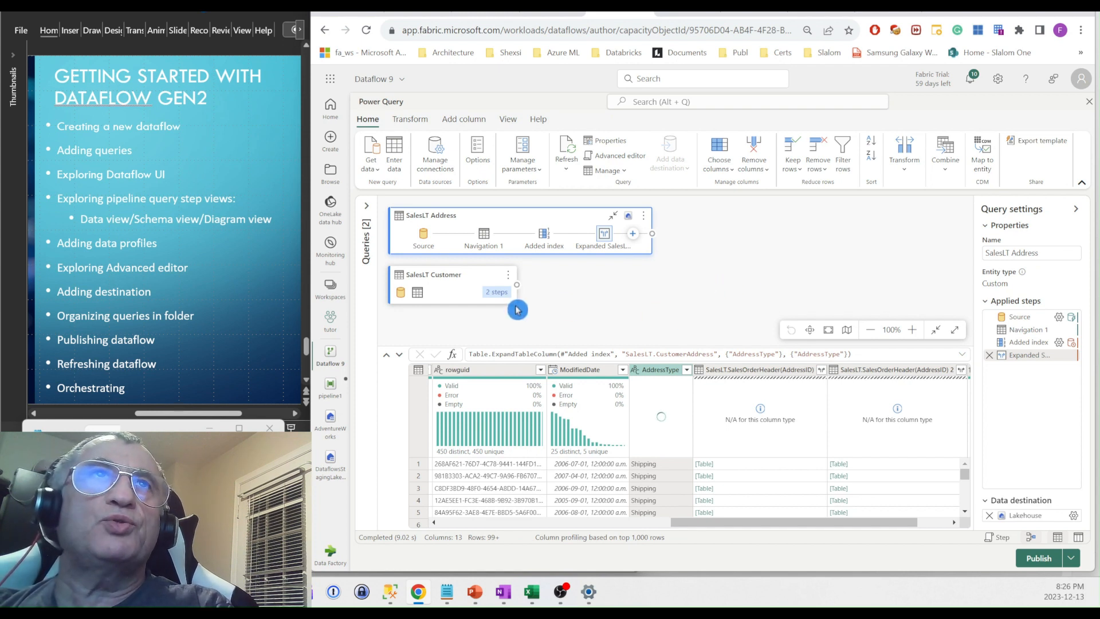
Show the list of queries and create a new query group named Dimensions
{"action": "left_click", "coordinate": [367, 208]}
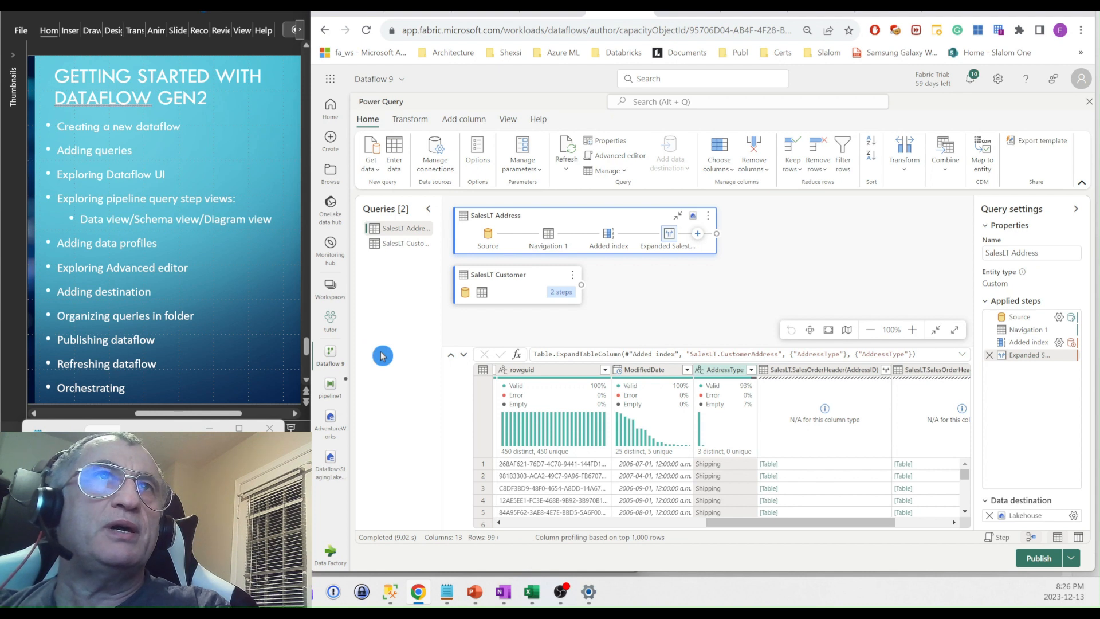
{"action": "right_click", "coordinate": [385, 296]}
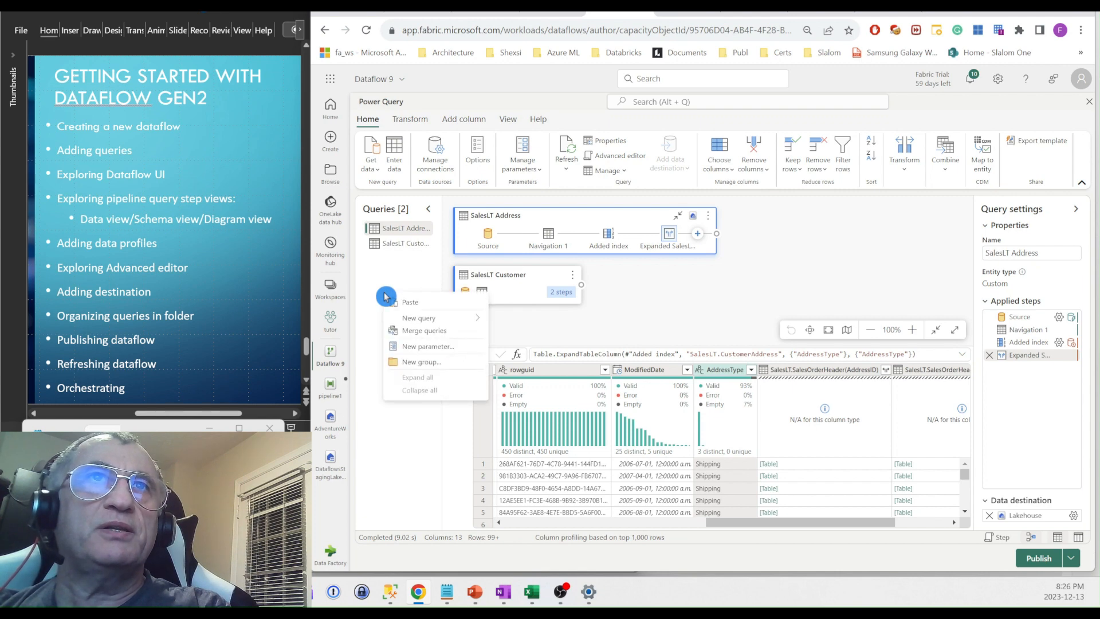
{"action": "left_click", "coordinate": [421, 363]}
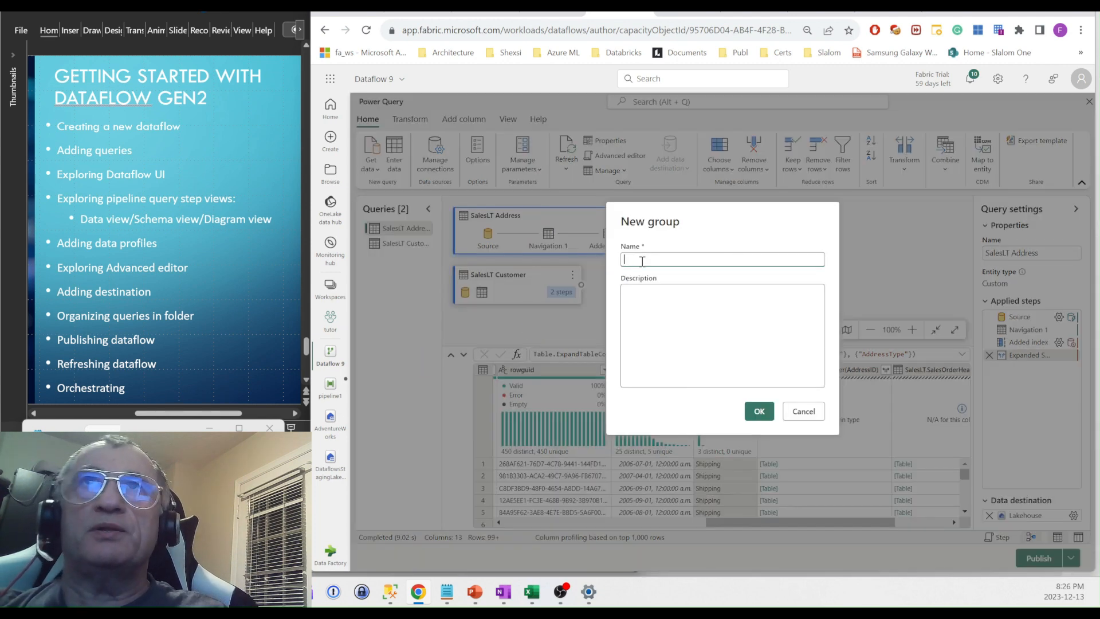
{"action": "type", "text": "Dimen"}
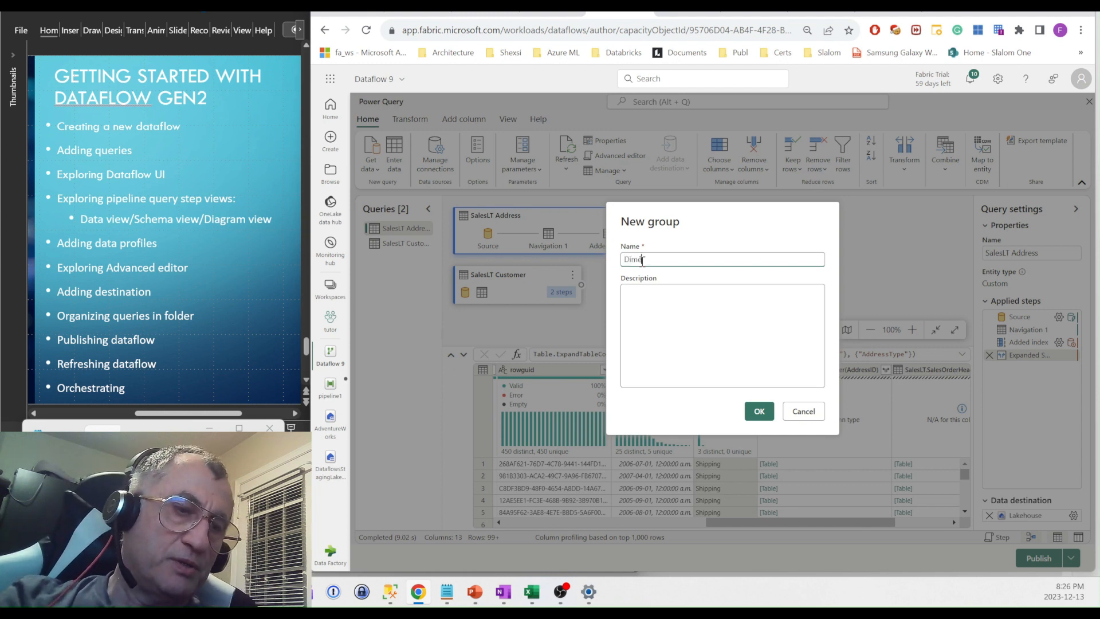
{"action": "type", "text": "sions"}
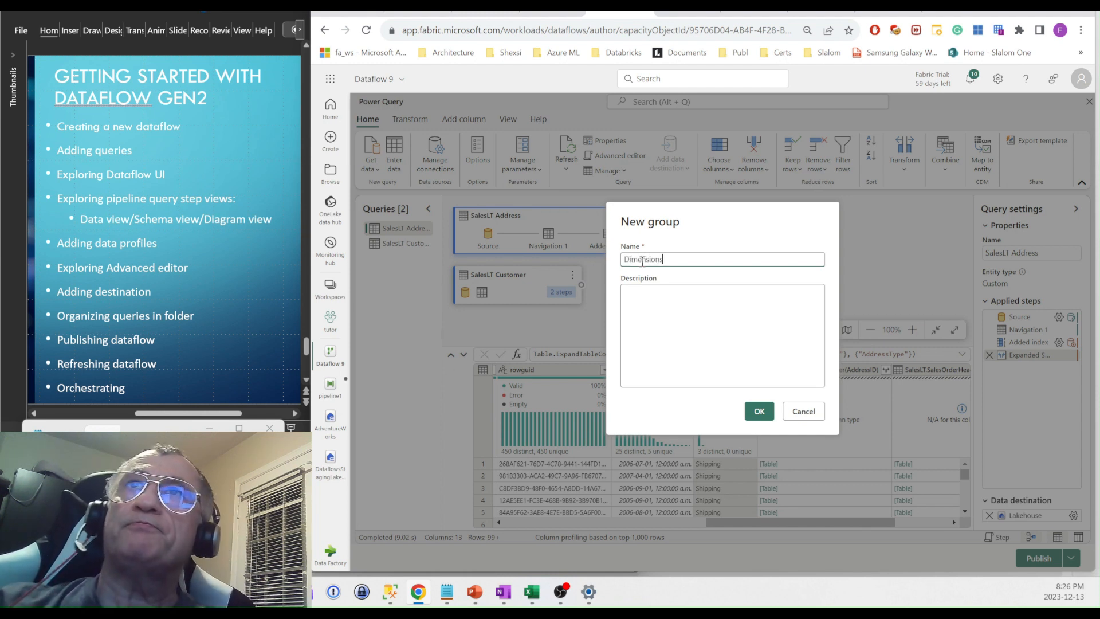
{"action": "left_click", "coordinate": [755, 410]}
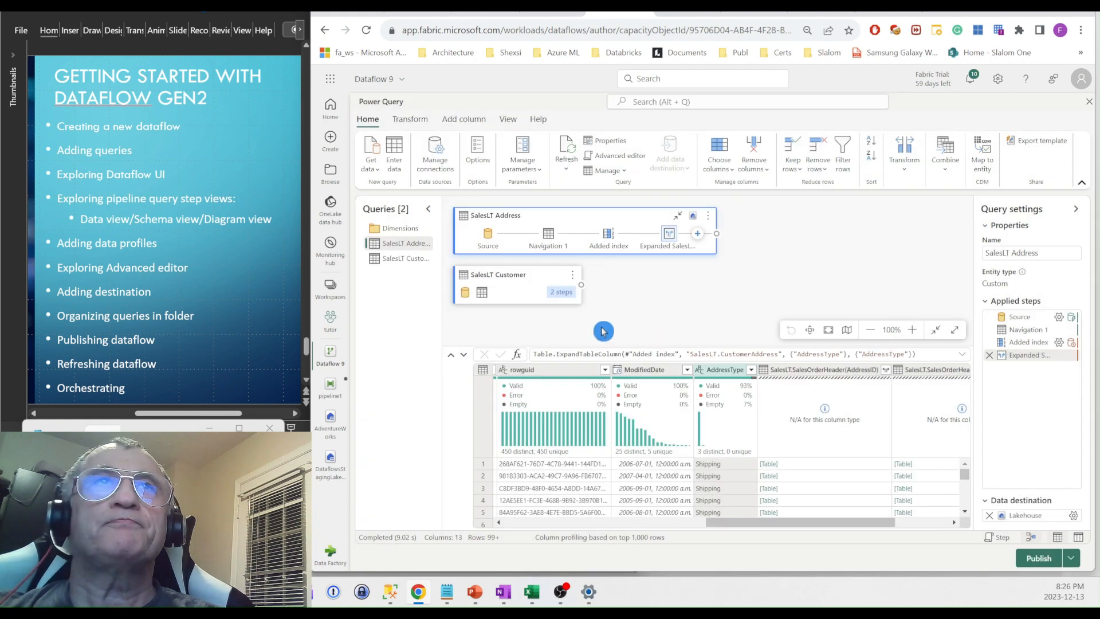
Move the SalesLT Address and SalesLT Customer queries together into the Dimensions group
{"action": "left_click", "coordinate": [392, 262]}
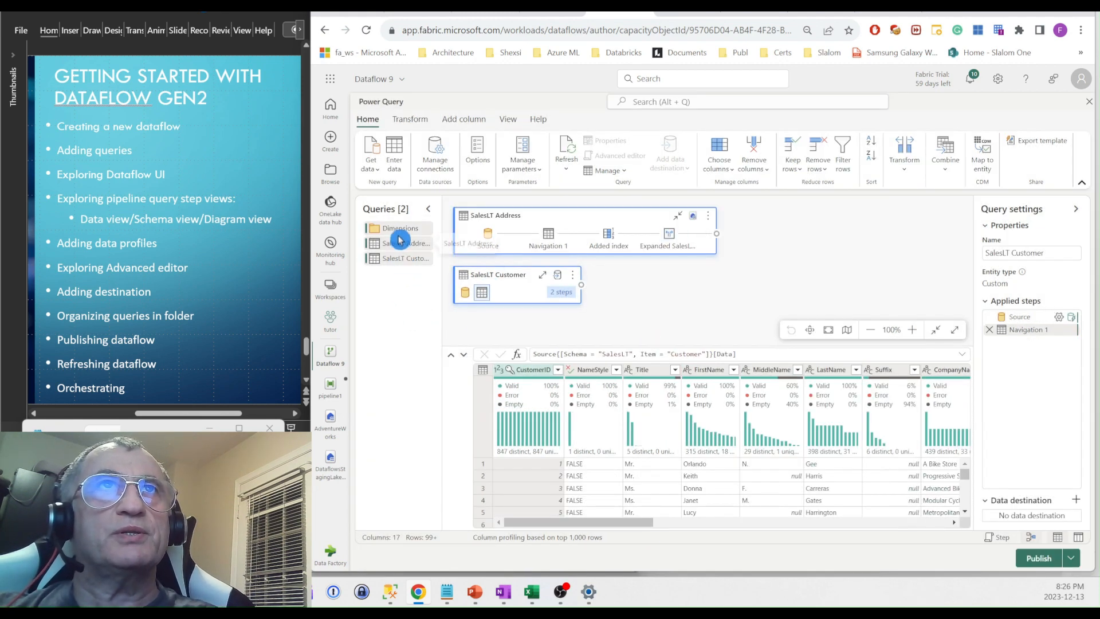
{"action": "left_click", "coordinate": [402, 242]}
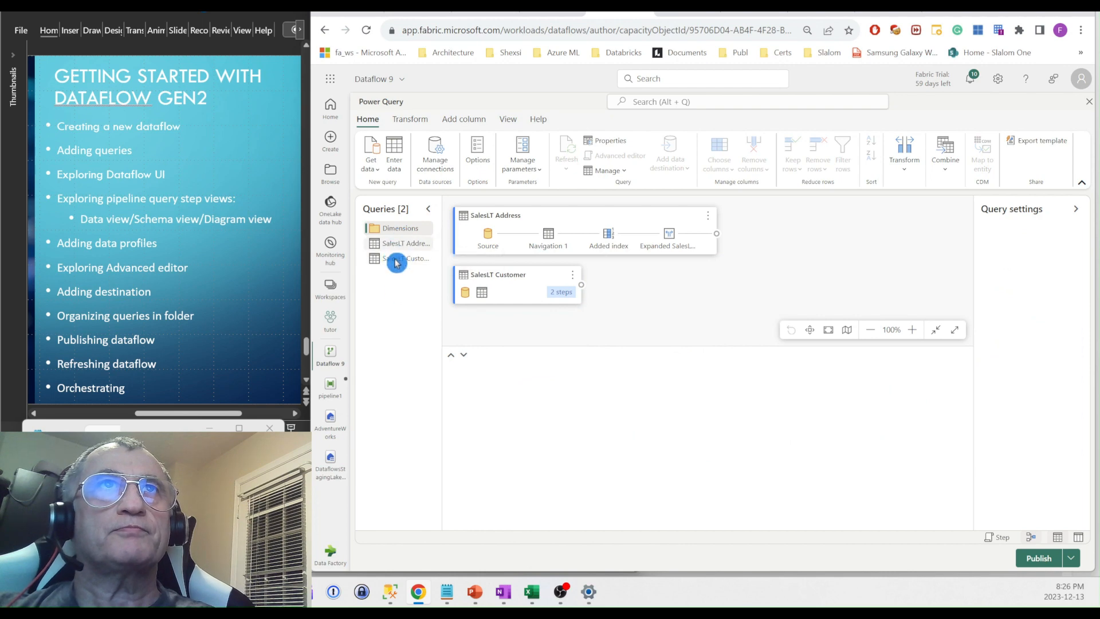
{"action": "left_click", "coordinate": [398, 261]}
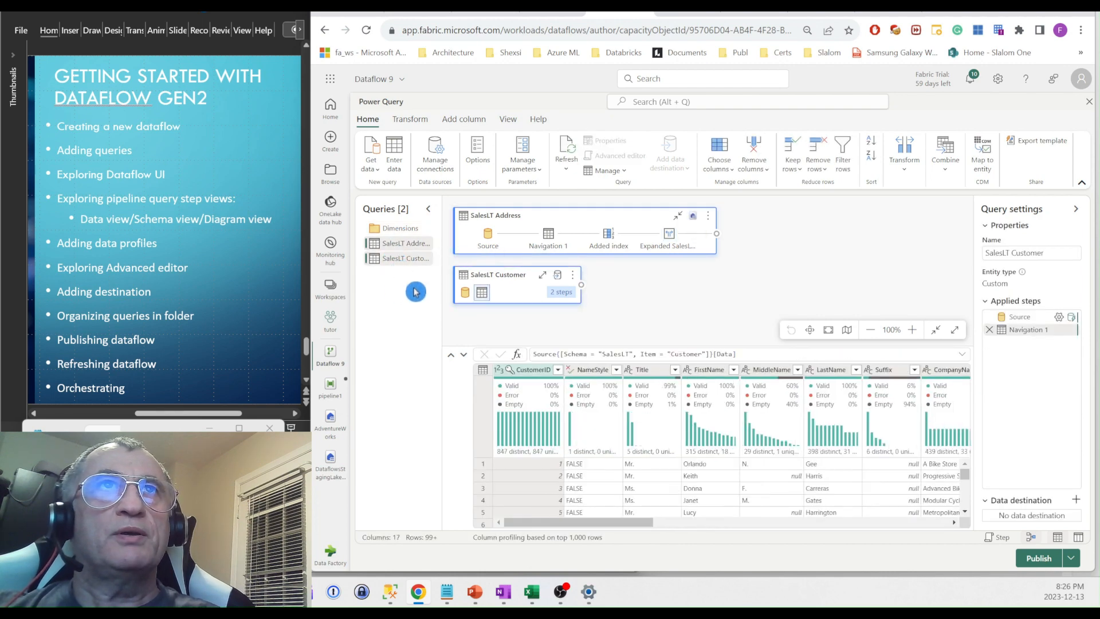
{"action": "left_click_drag", "start_coordinate": [402, 260], "coordinate": [396, 228]}
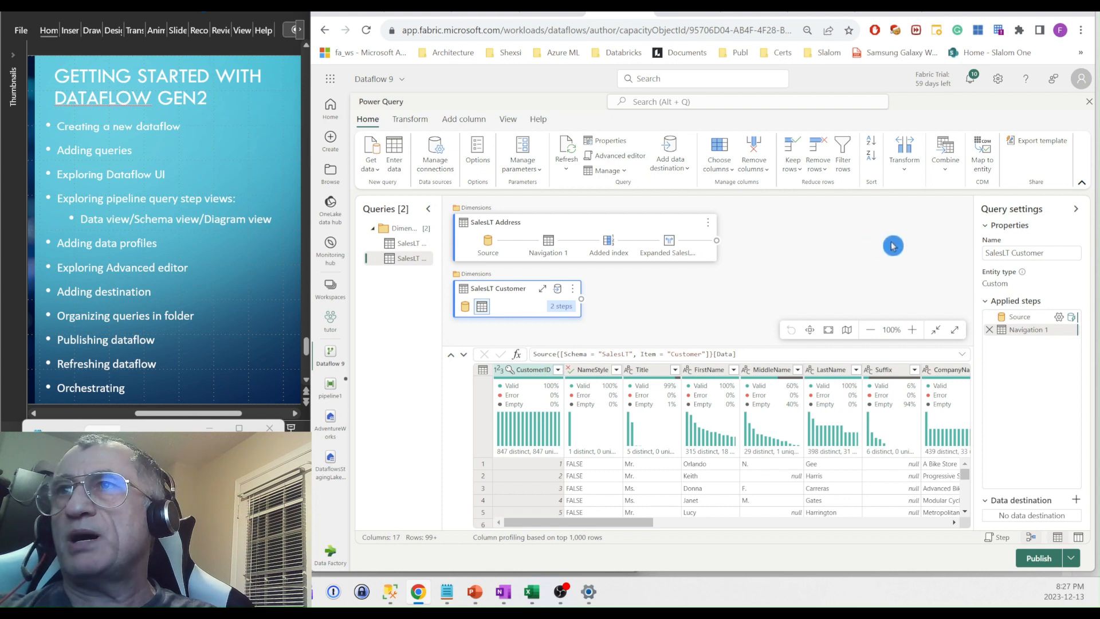
Publish the dataflow and open the refresh history of Dataflow 9 in the tutor workspace
{"action": "left_click", "coordinate": [1039, 559]}
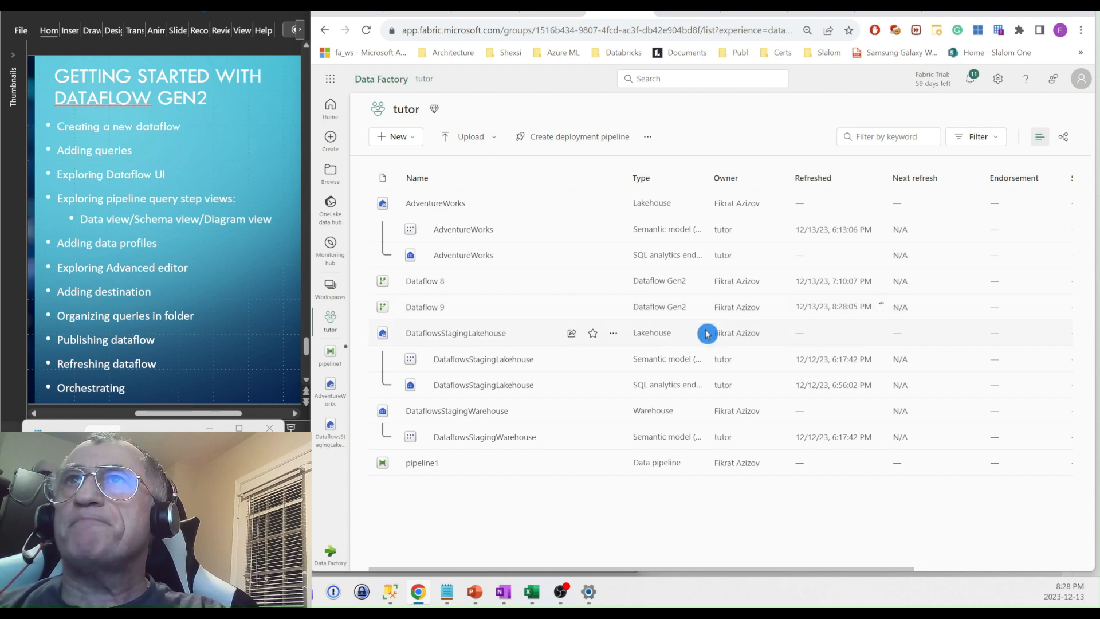
{"action": "left_click", "coordinate": [818, 317]}
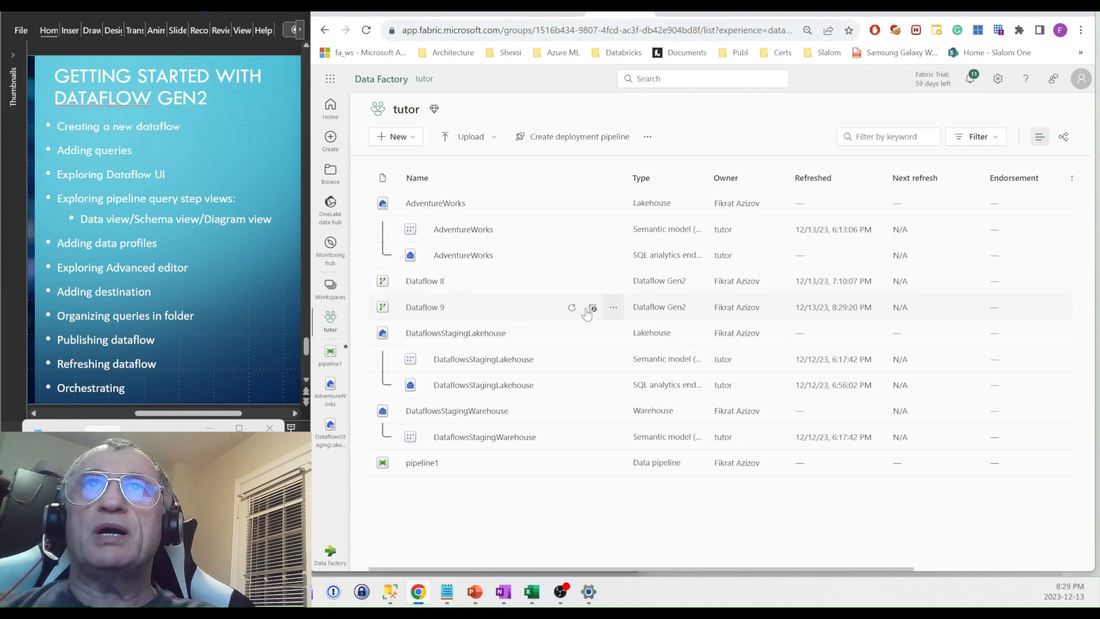
{"action": "left_click", "coordinate": [455, 309]}
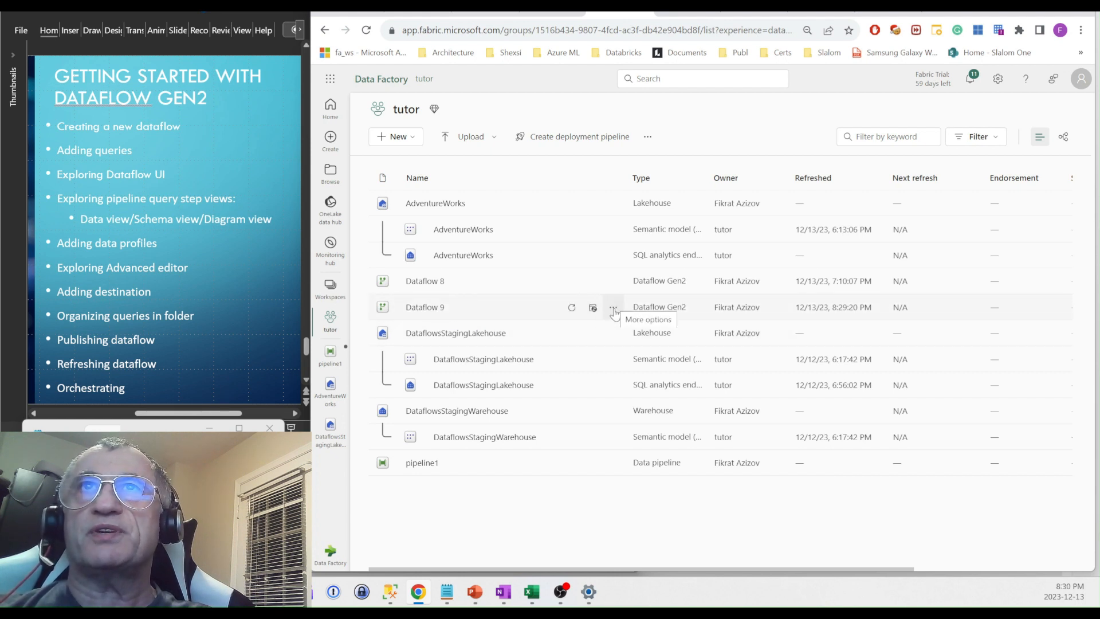
{"action": "left_click", "coordinate": [614, 310]}
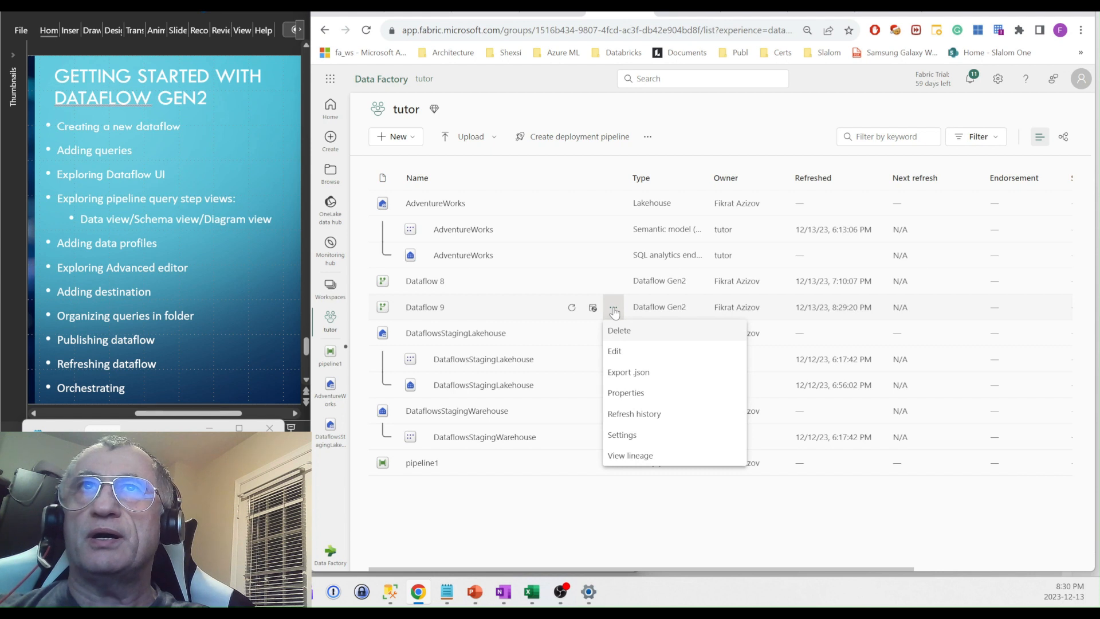
{"action": "left_click", "coordinate": [652, 419]}
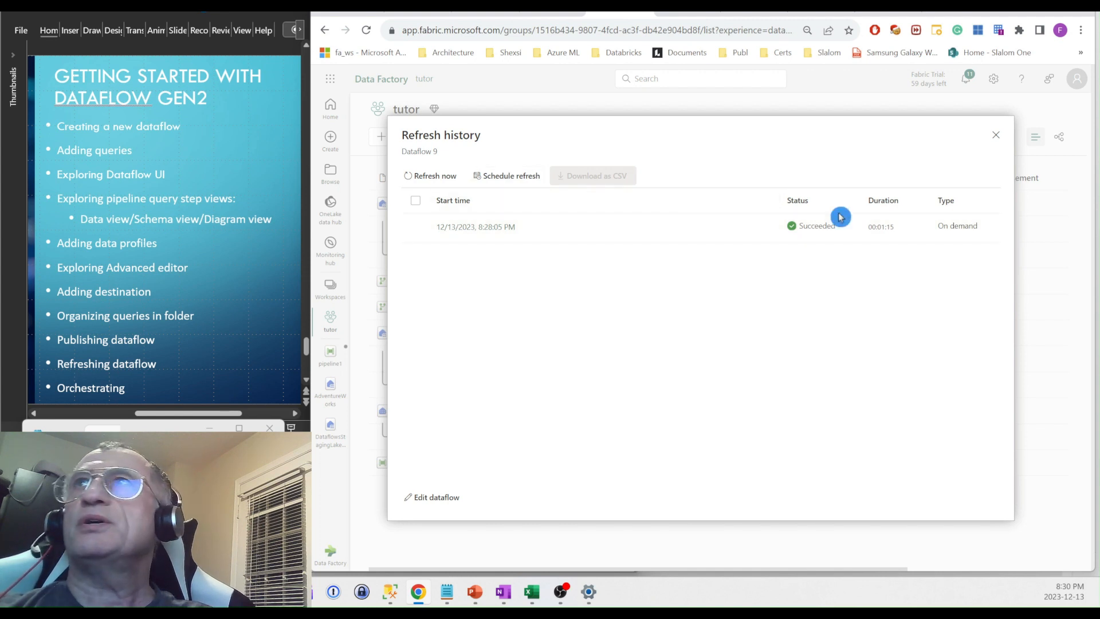
Leave the refresh history, open the refresh settings of Dataflow 9 and switch on its refresh schedule
{"action": "left_click", "coordinate": [997, 138]}
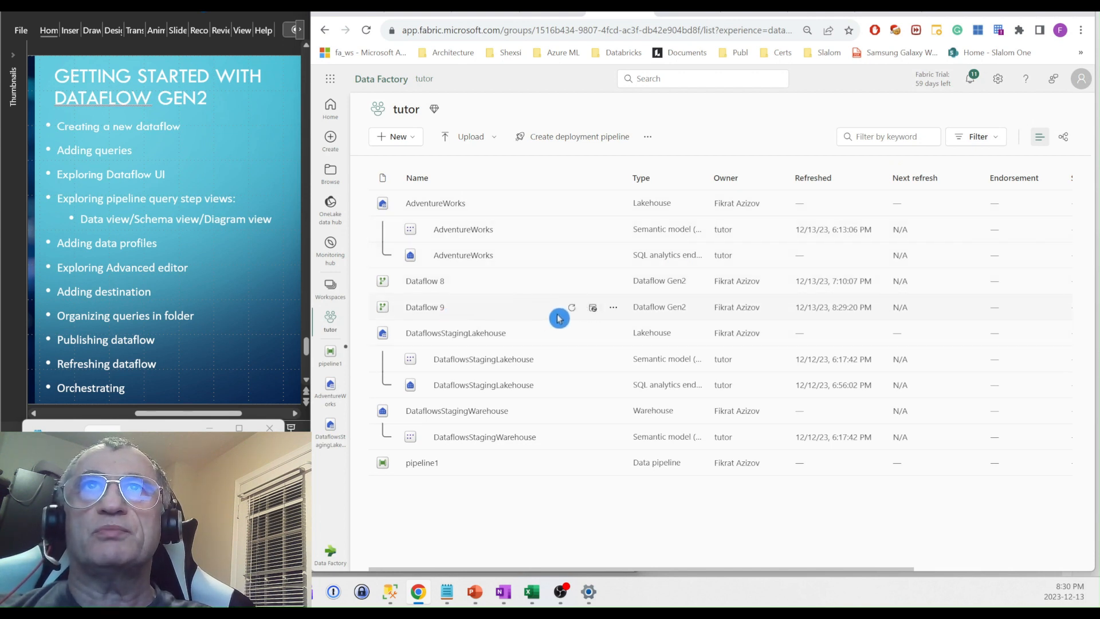
{"action": "left_click", "coordinate": [593, 310]}
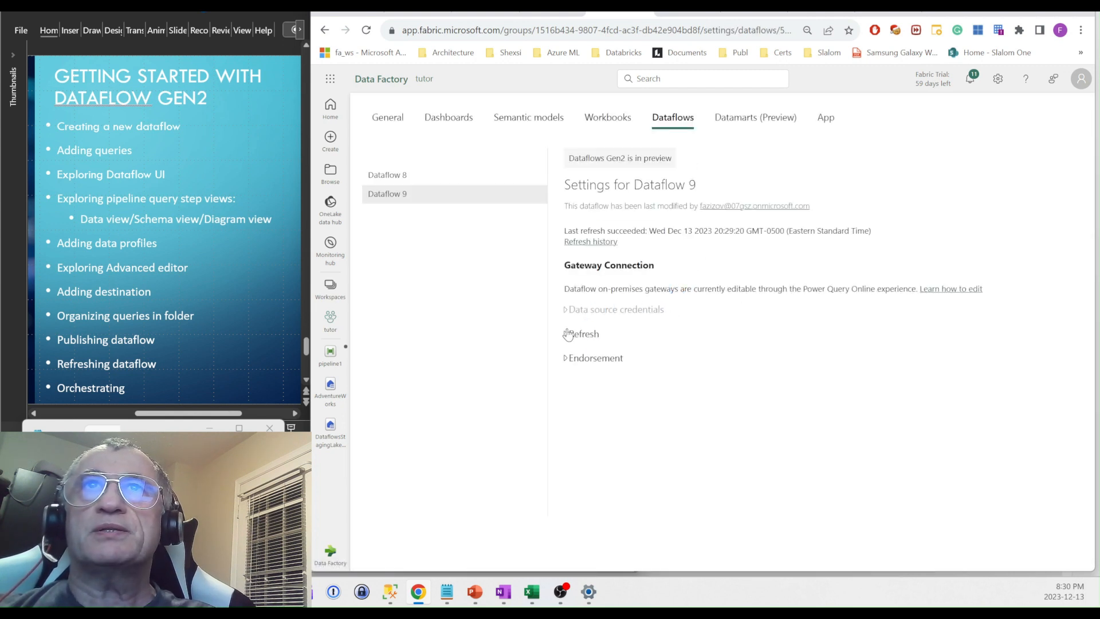
{"action": "left_click", "coordinate": [567, 337]}
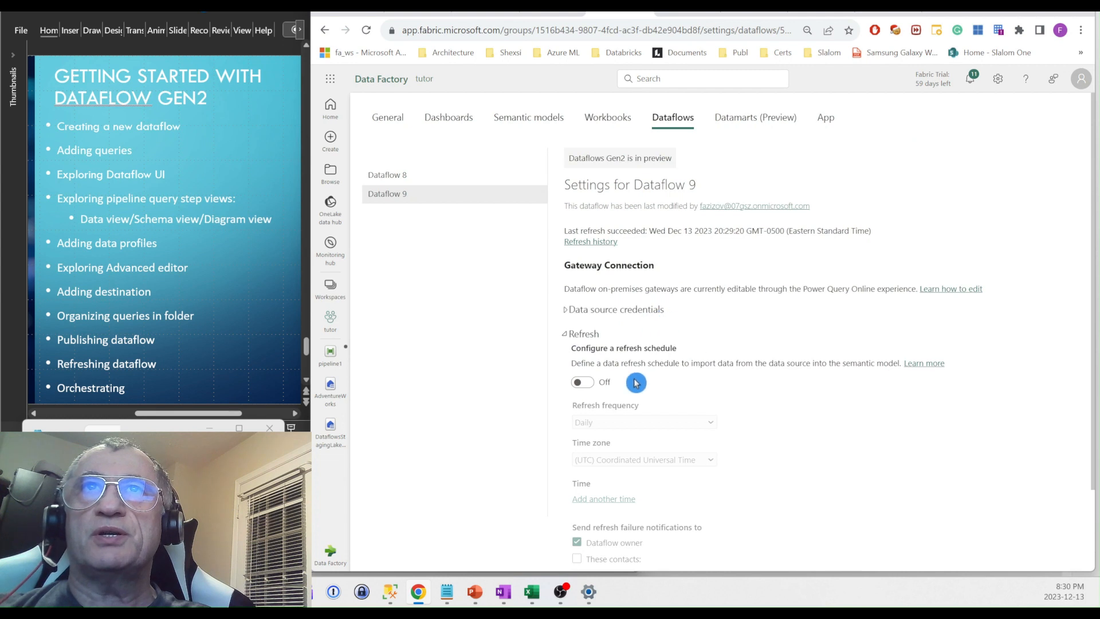
{"action": "left_click", "coordinate": [587, 383]}
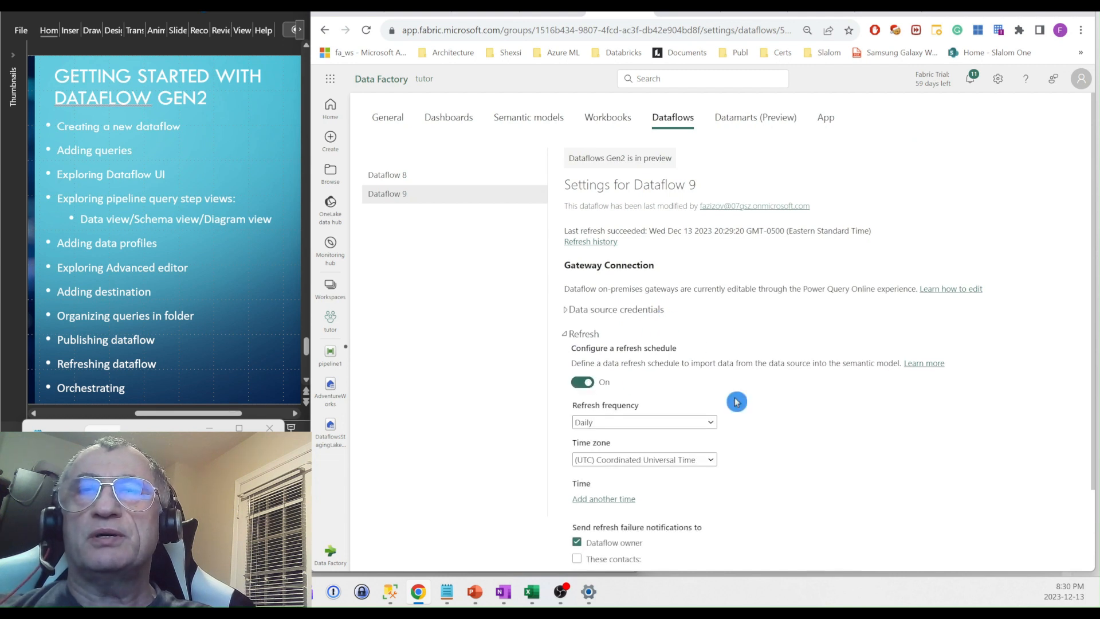
{"action": "scroll", "coordinate": [754, 381], "scroll_direction": "down", "scroll_amount": 2}
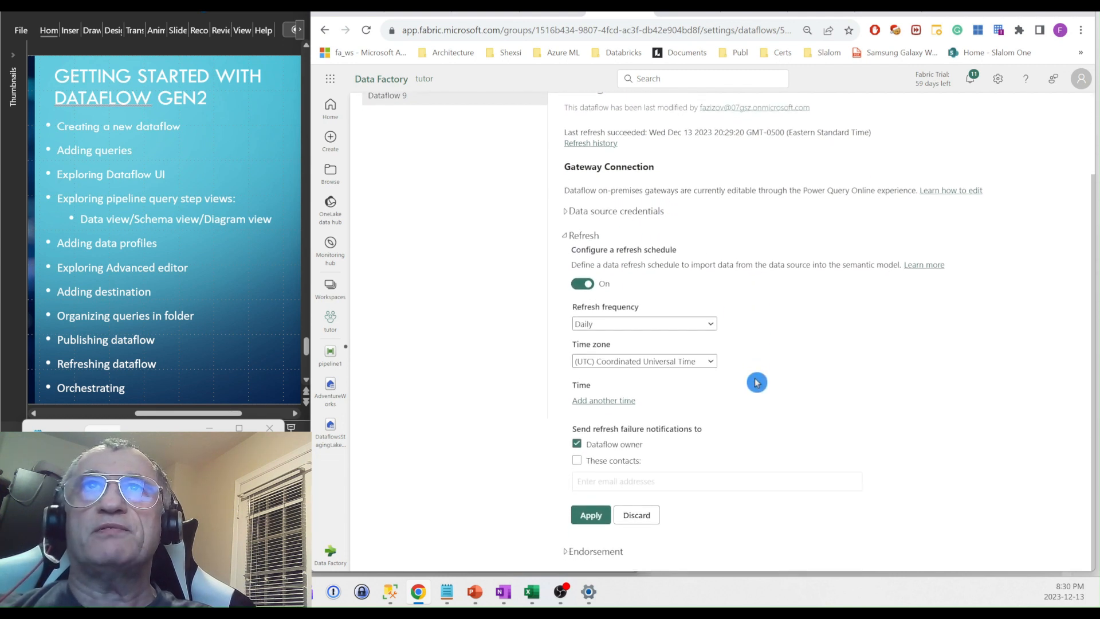
Look through the refresh frequency choices and schedule options for Dataflow 9, and discard the schedule changes
{"action": "left_click", "coordinate": [712, 325]}
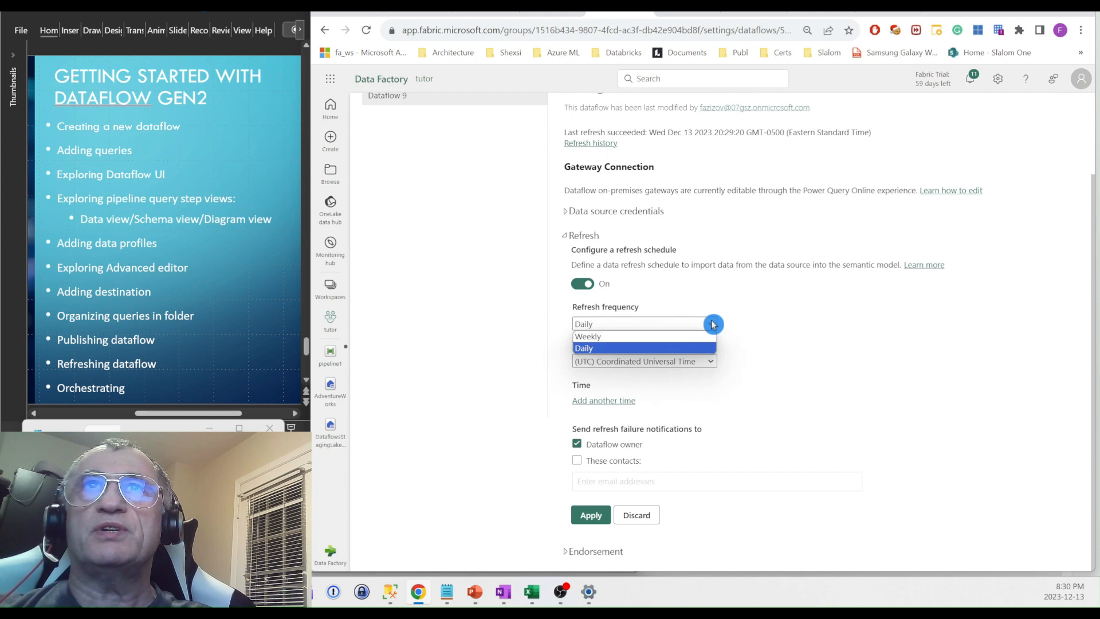
{"action": "left_click", "coordinate": [771, 298]}
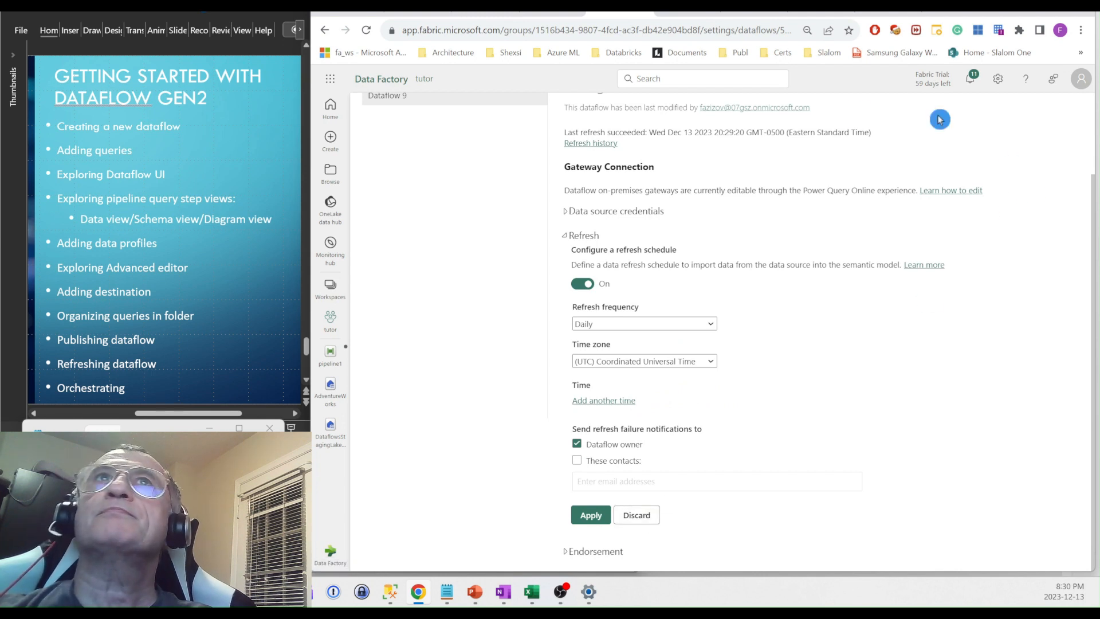
{"action": "scroll", "coordinate": [527, 363], "scroll_direction": "up", "scroll_amount": 2}
{"action": "scroll", "coordinate": [528, 364], "scroll_direction": "down", "scroll_amount": 2}
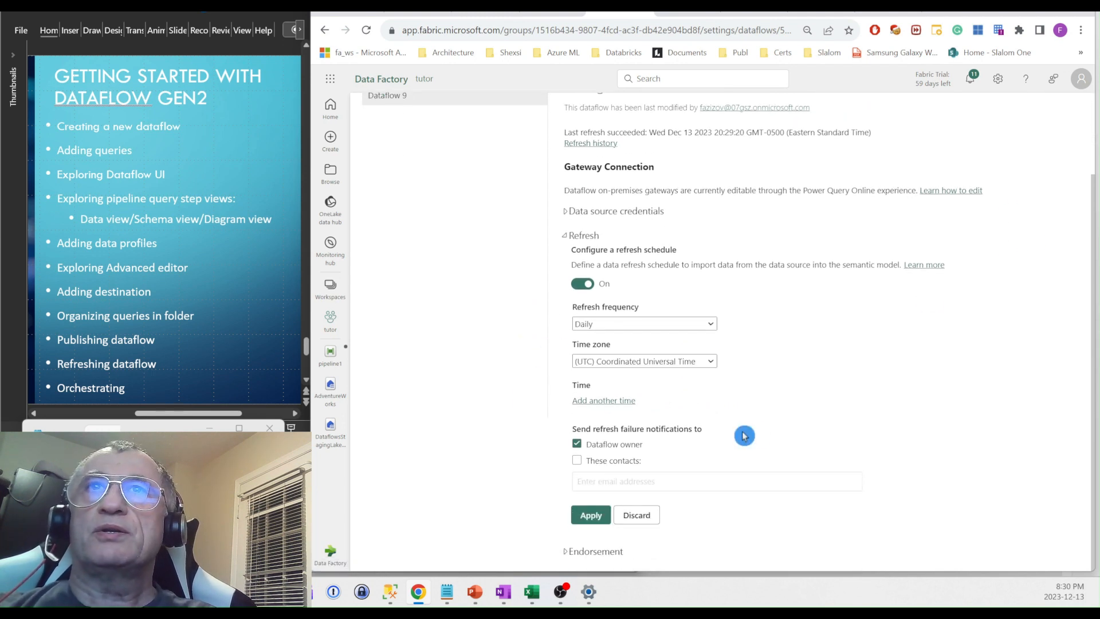
{"action": "left_click", "coordinate": [627, 516]}
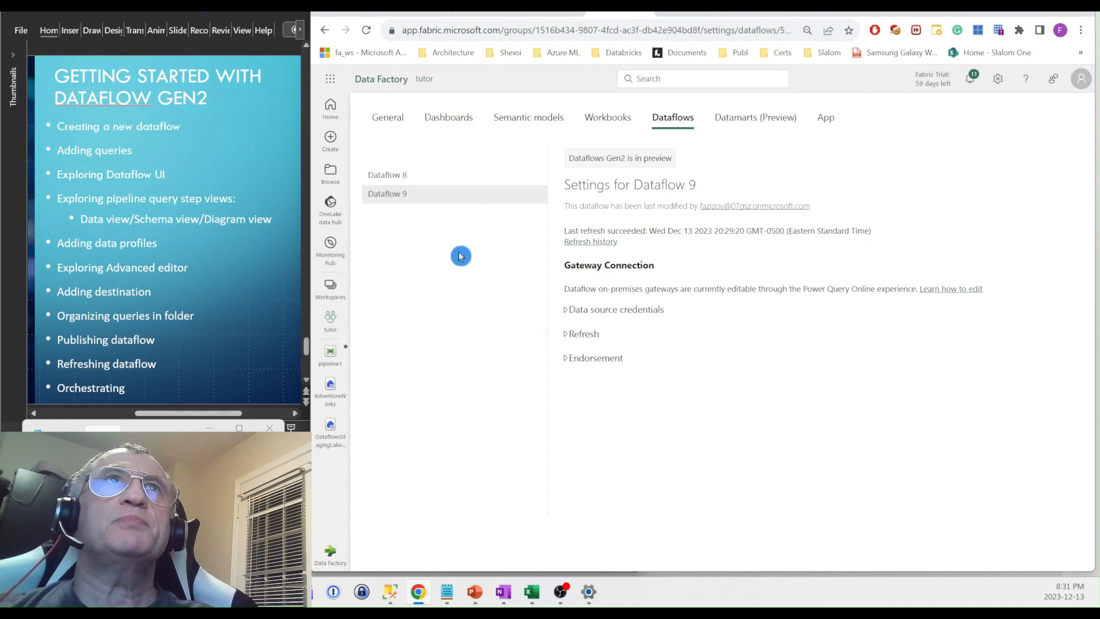
Create a new data pipeline in the tutor workspace with the suggested name
{"action": "left_click", "coordinate": [331, 107]}
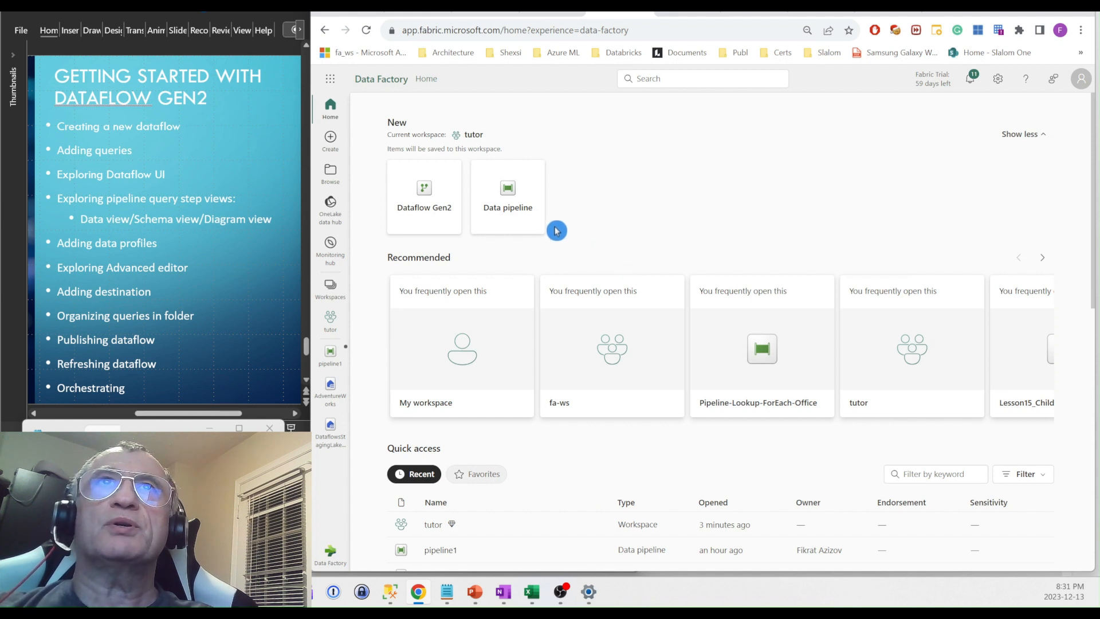
{"action": "left_click", "coordinate": [509, 191]}
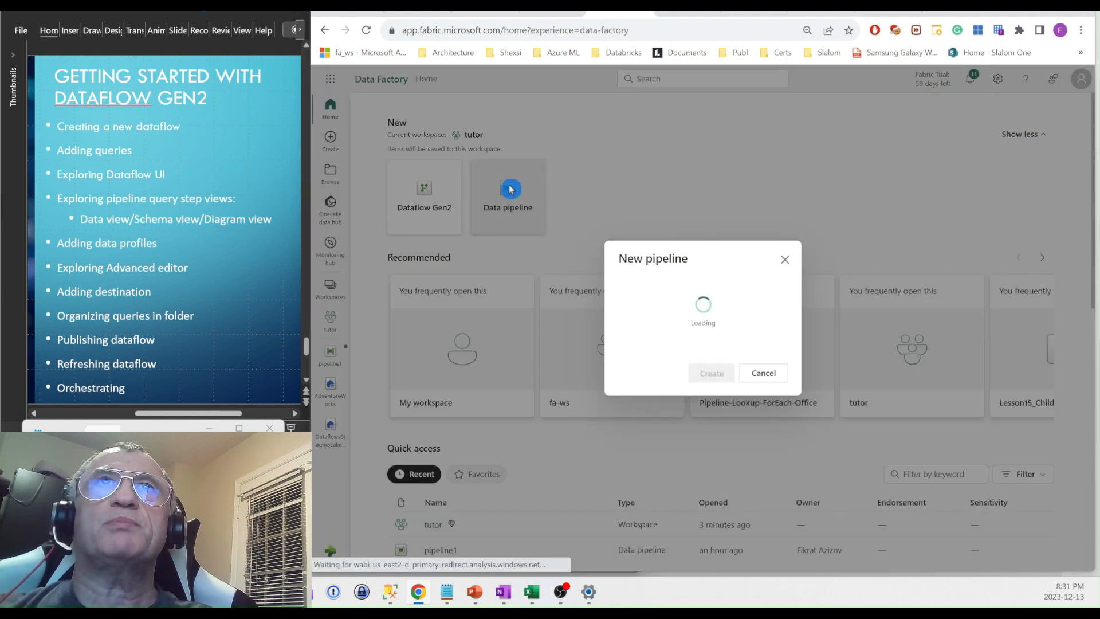
{"action": "left_click", "coordinate": [710, 373]}
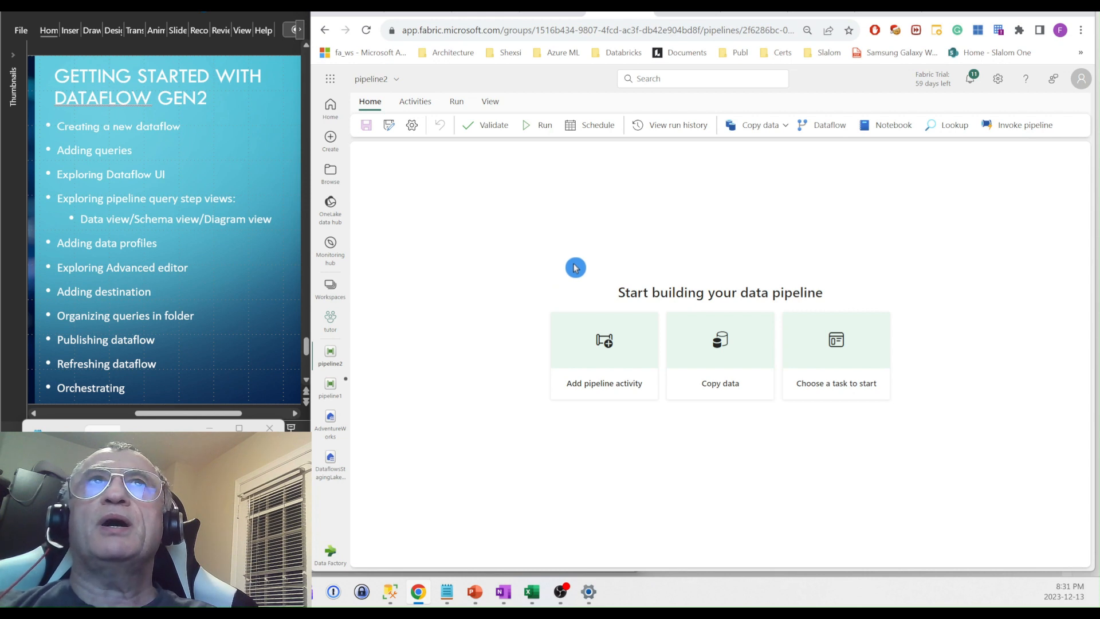
Add a Dataflow activity to the new pipeline and set it to run Dataflow 9 from the tutor workspace
{"action": "left_click", "coordinate": [431, 107]}
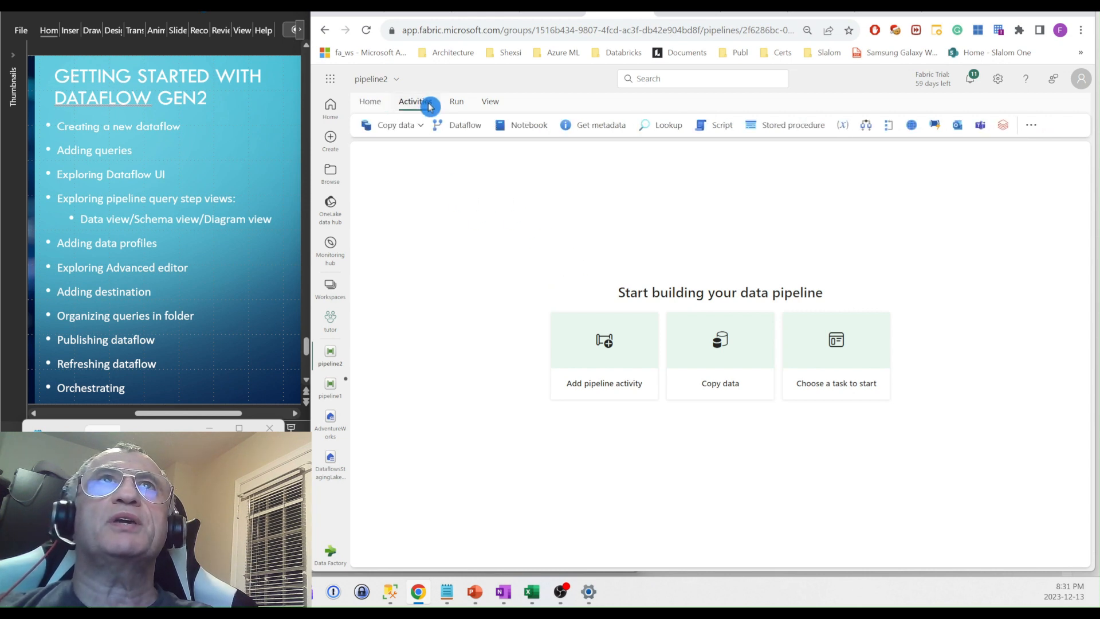
{"action": "left_click", "coordinate": [464, 127]}
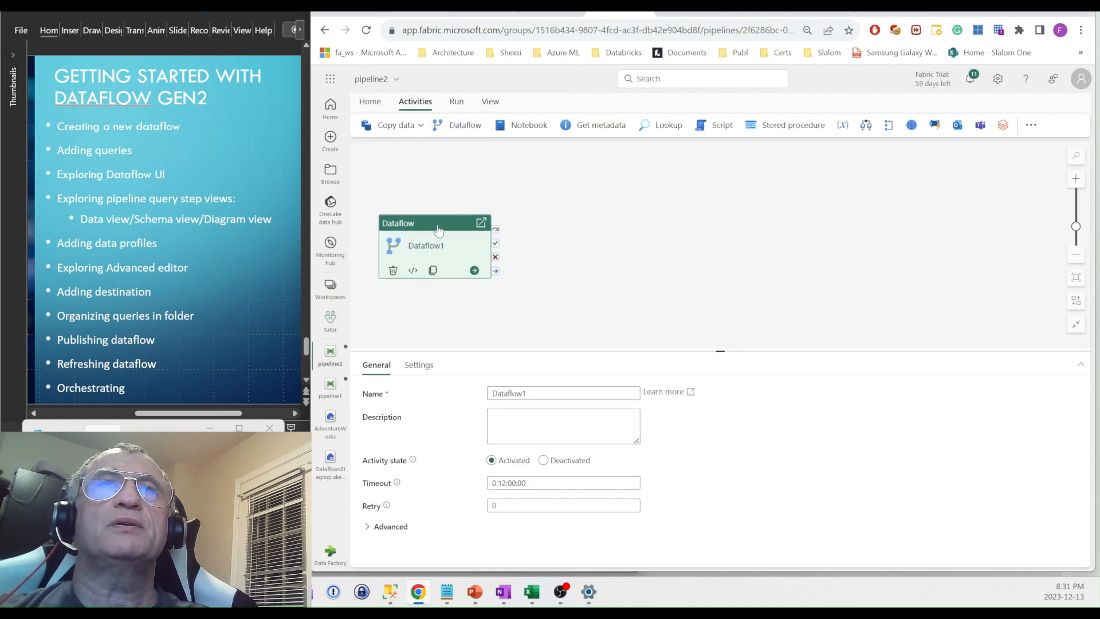
{"action": "left_click_drag", "start_coordinate": [440, 229], "coordinate": [479, 190]}
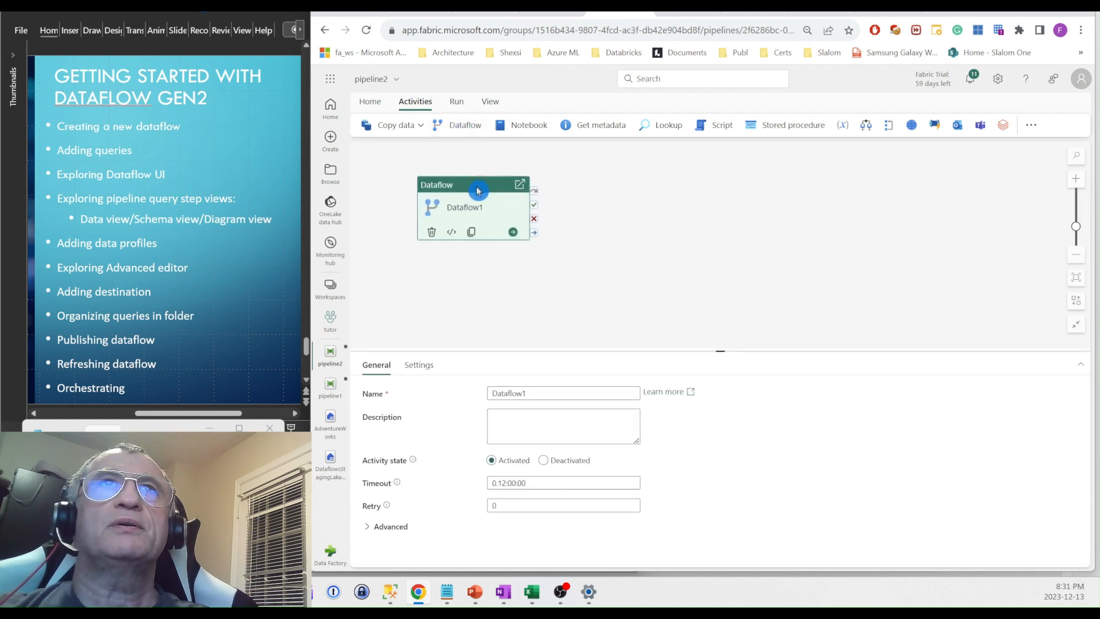
{"action": "left_click", "coordinate": [421, 367]}
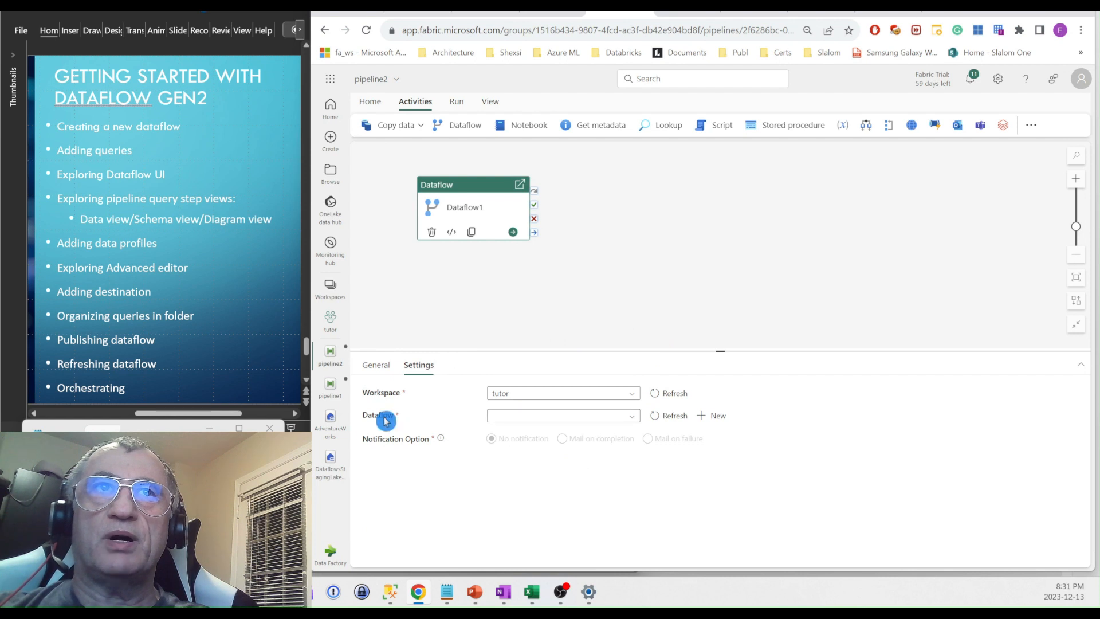
{"action": "left_click", "coordinate": [633, 415]}
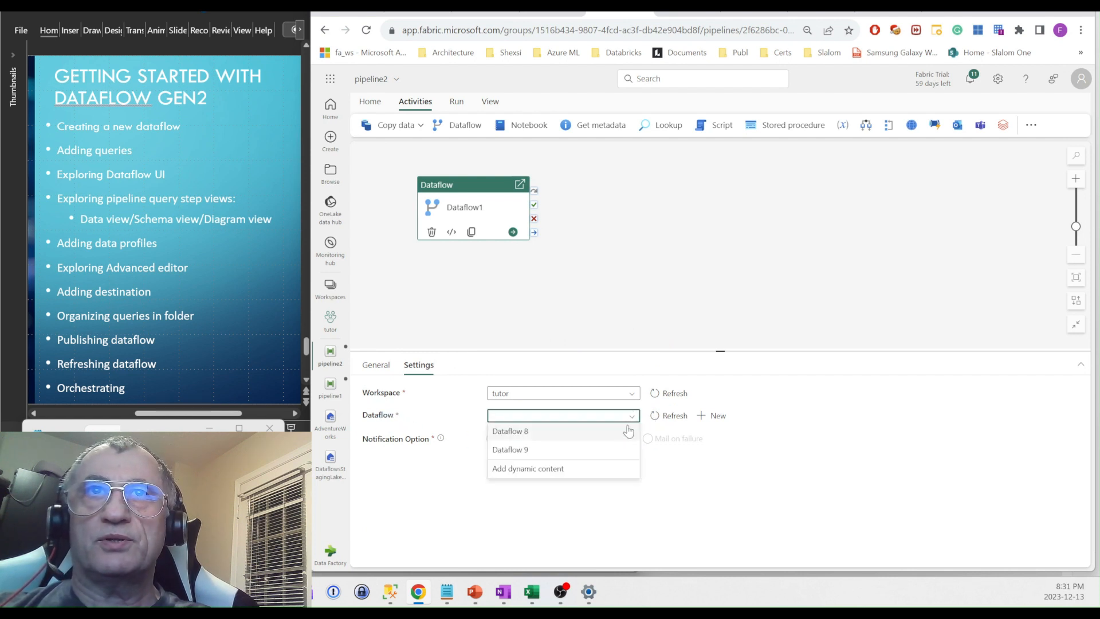
{"action": "left_click", "coordinate": [519, 451]}
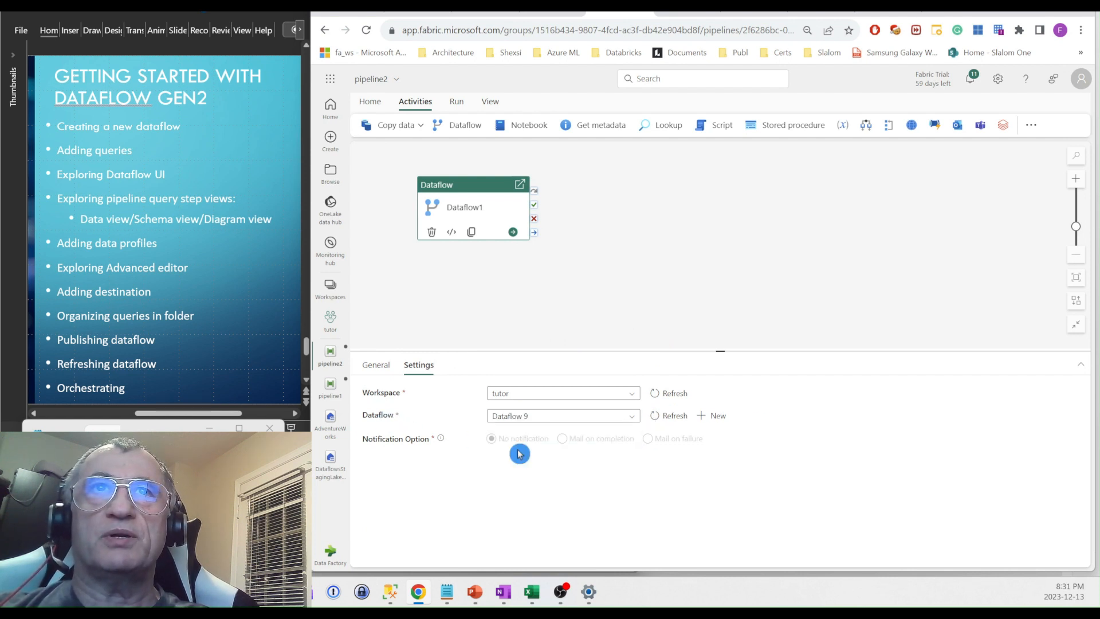